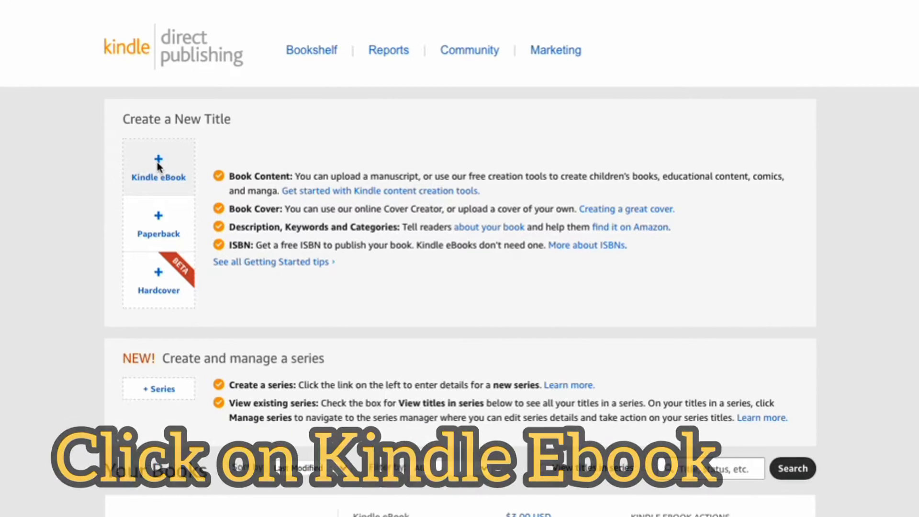
# - Create a new Kindle eBook title and enter "My First Attempt" as the book title
pyautogui.click(159, 166)
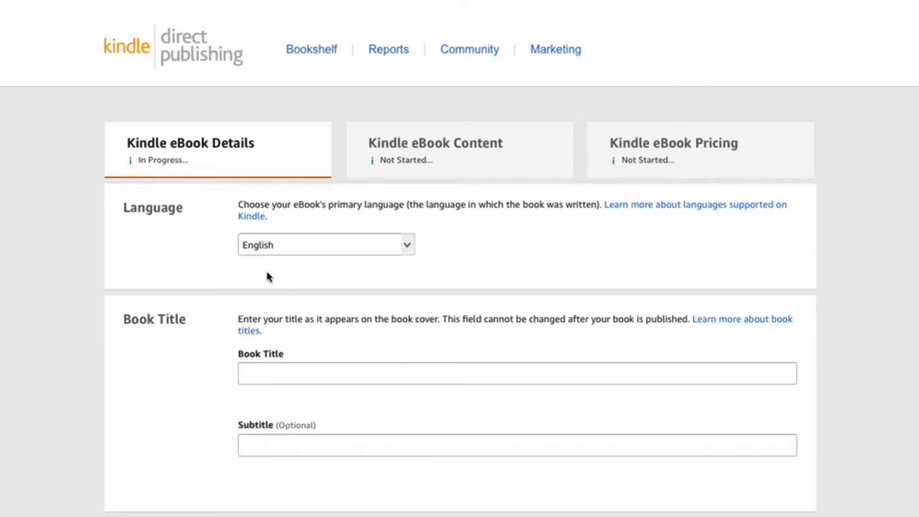
pyautogui.click(266, 372)
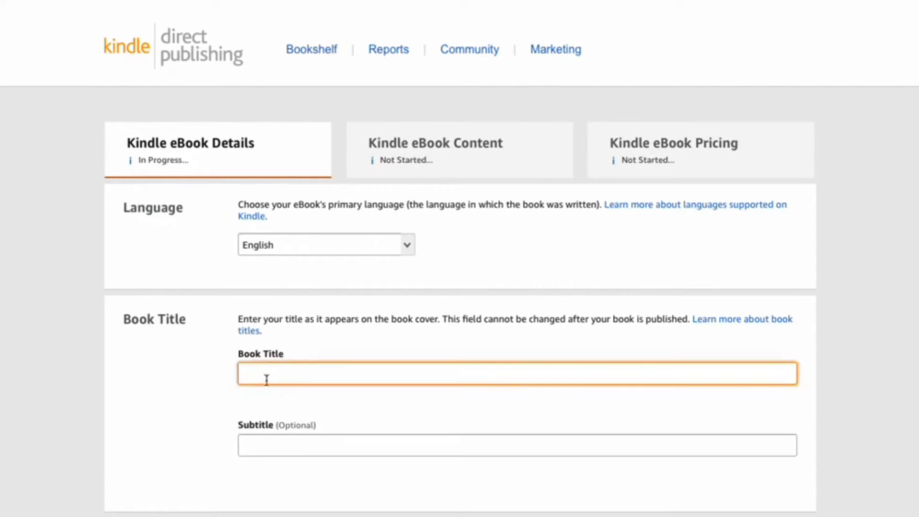
pyautogui.write('My First Attemp')
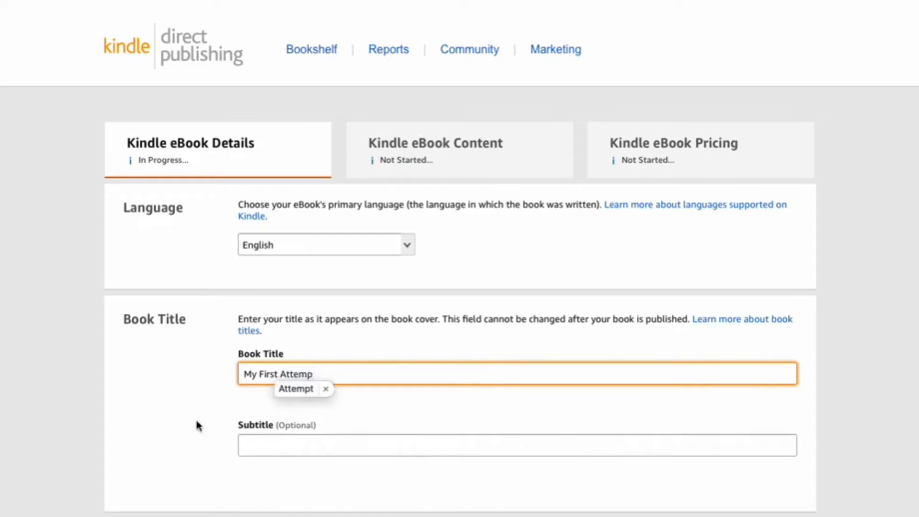
pyautogui.click(303, 389)
# - Set the book's edition number to 1
pyautogui.scroll(-3, 189, 434)
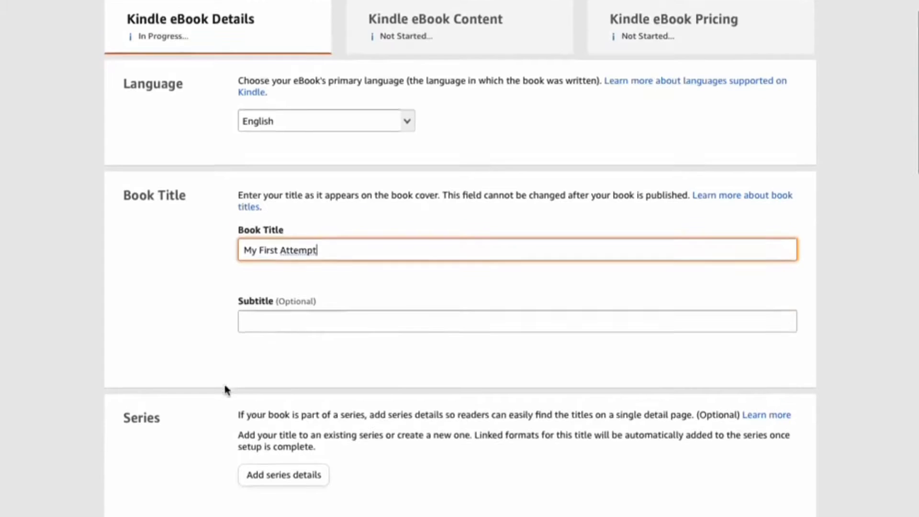
pyautogui.scroll(-5, 226, 388)
pyautogui.click(254, 348)
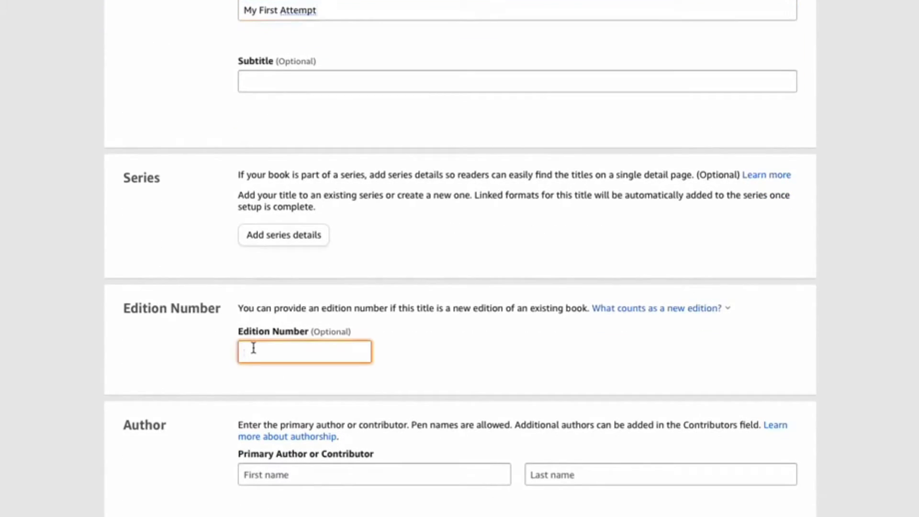
pyautogui.write('1')
# - Enter the primary author's first and last name
pyautogui.scroll(-2, 190, 397)
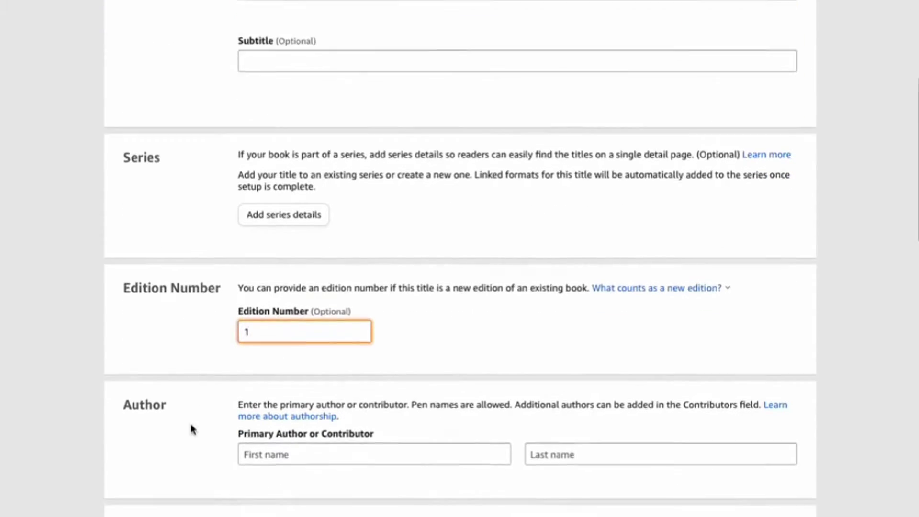
pyautogui.click(251, 381)
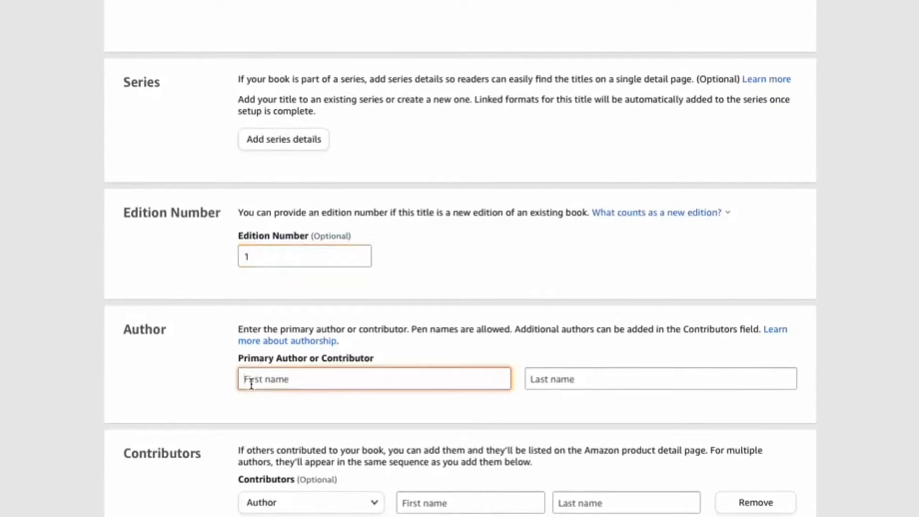
pyautogui.write('Jane')
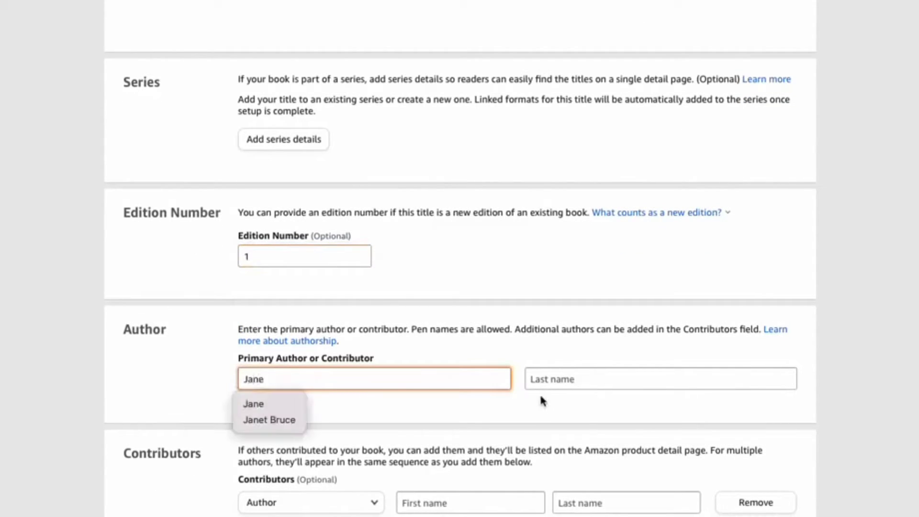
pyautogui.click(549, 379)
pyautogui.write('Doe')
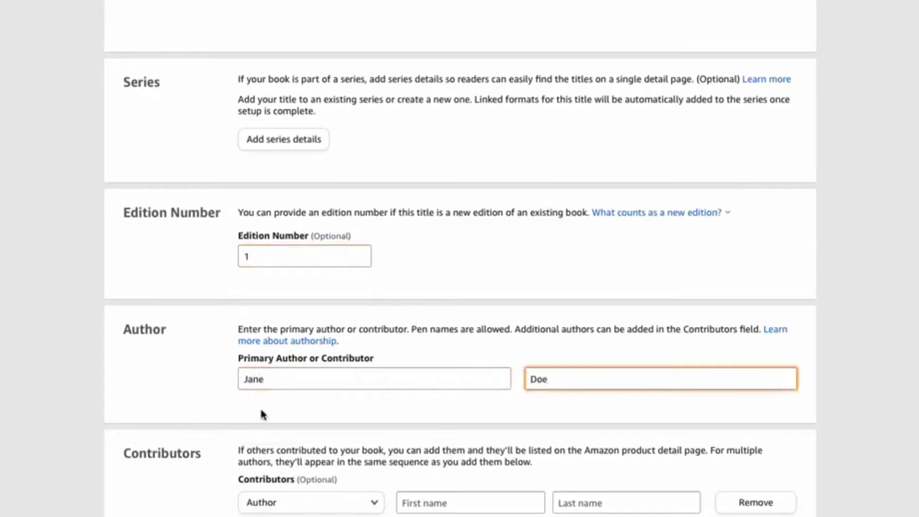
pyautogui.click(158, 372)
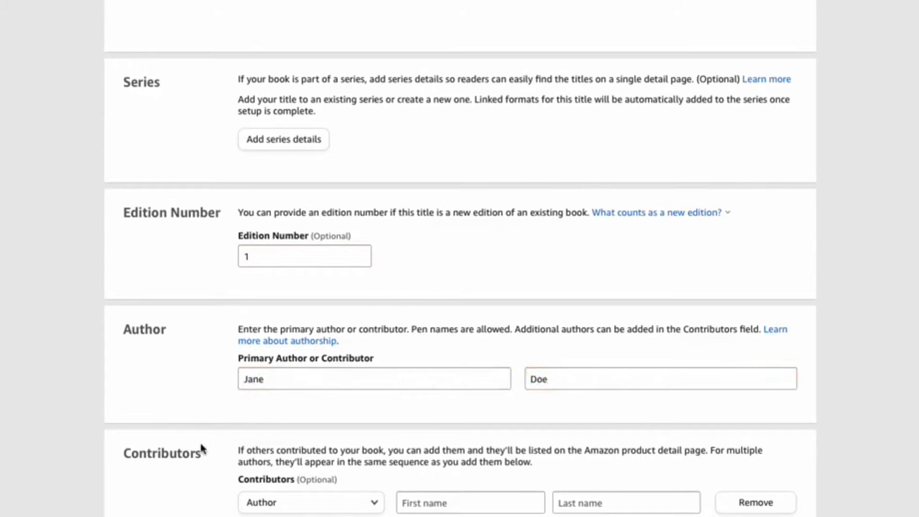
pyautogui.scroll(-5, 201, 445)
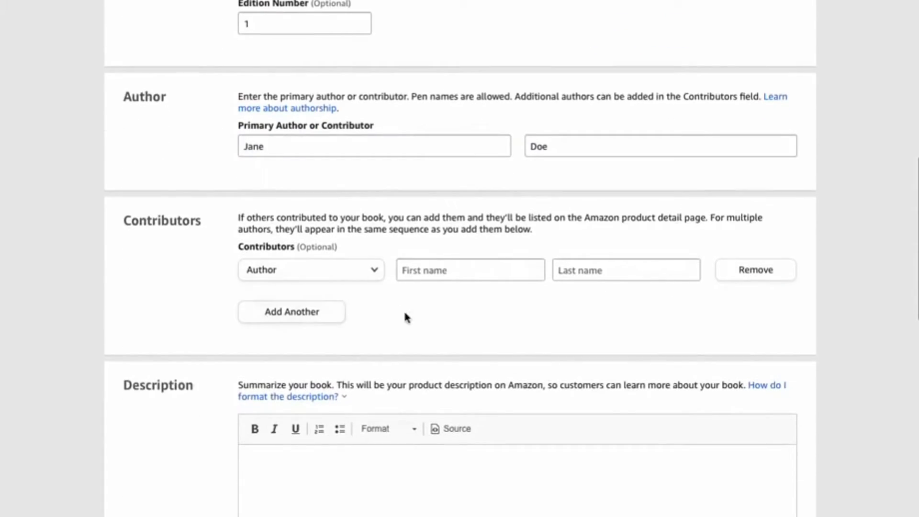
pyautogui.click(375, 273)
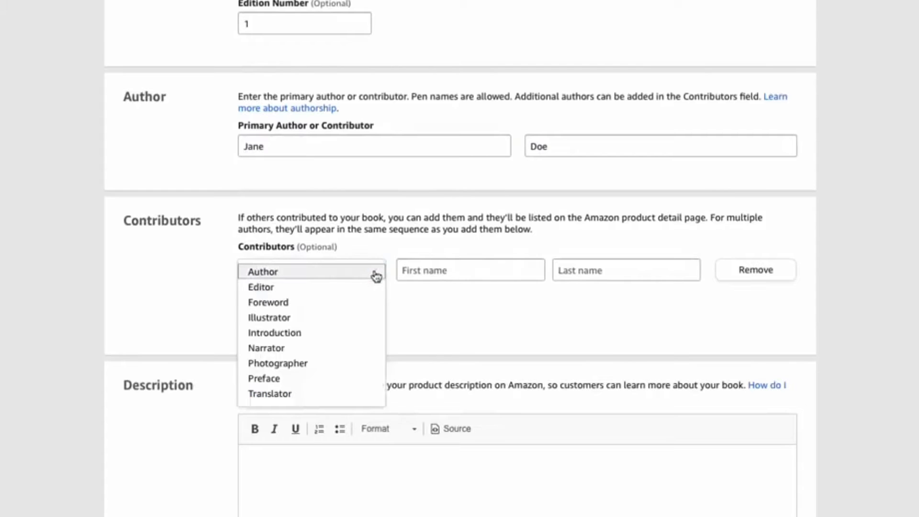
pyautogui.click(110, 278)
# - Write the book description "This book teaches you how to create and publish your own eBook"
pyautogui.scroll(-5, 154, 352)
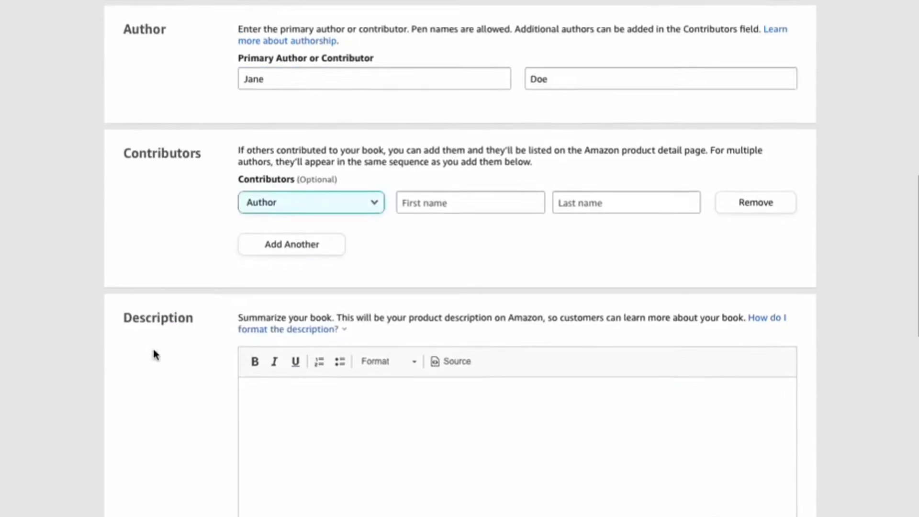
pyautogui.click(291, 226)
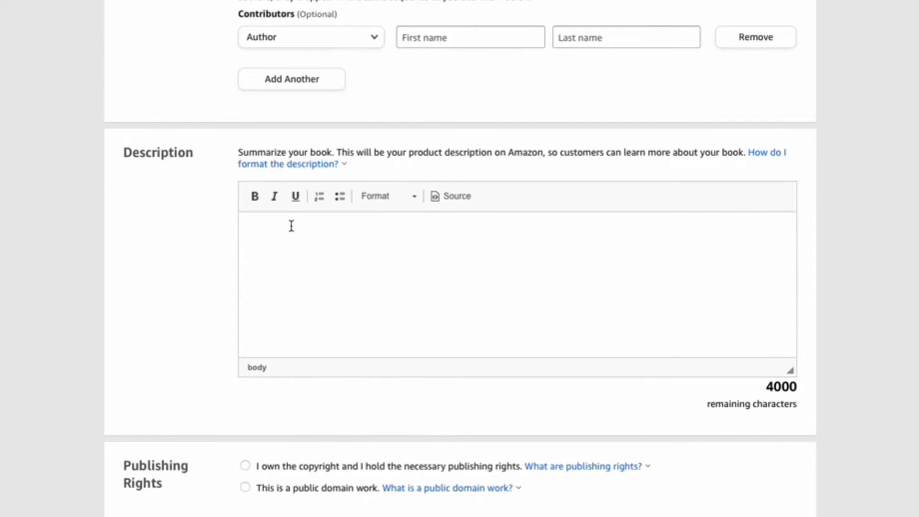
pyautogui.write('This book teaches ')
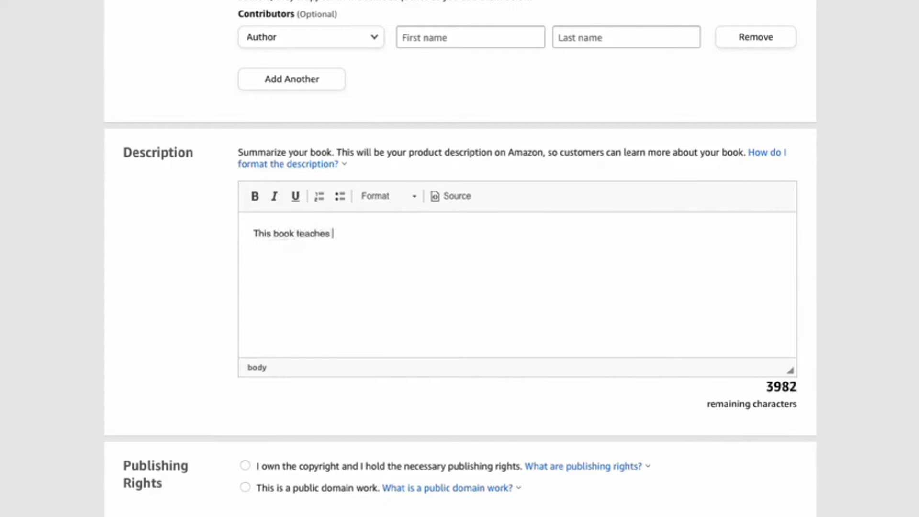
pyautogui.write('you how to create and upload you')
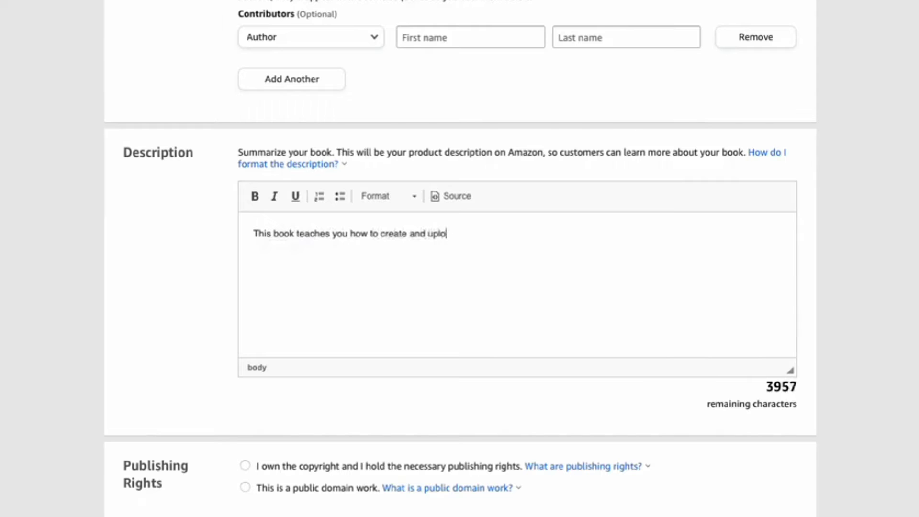
pyautogui.press('BackSpace')
pyautogui.press('BackSpace')
pyautogui.press('BackSpace')
pyautogui.press('BackSpace')
pyautogui.press('BackSpace')
pyautogui.press('BackSpace')
pyautogui.press('BackSpace')
pyautogui.press('BackSpace')
pyautogui.press('BackSpace')
pyautogui.press('BackSpace')
pyautogui.write('publish your own e')
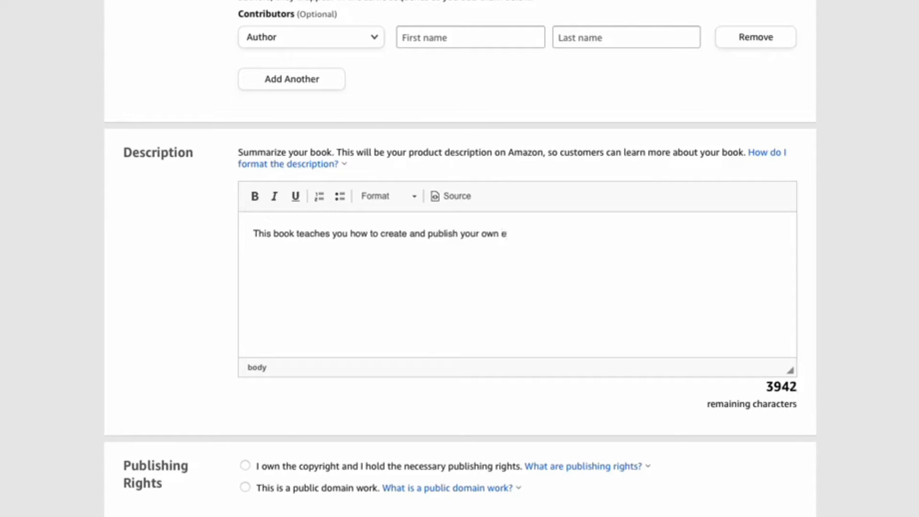
pyautogui.write('Book and sell')
pyautogui.press('BackSpace')
pyautogui.press('BackSpace')
pyautogui.press('BackSpace')
pyautogui.press('BackSpace')
pyautogui.press('BackSpace')
pyautogui.press('BackSpace')
pyautogui.press('BackSpace')
pyautogui.press('BackSpace')
pyautogui.press('BackSpace')
pyautogui.press('BackSpace')
# - Declare that you own the copyright and hold the necessary publishing rights
pyautogui.scroll(-4, 288, 294)
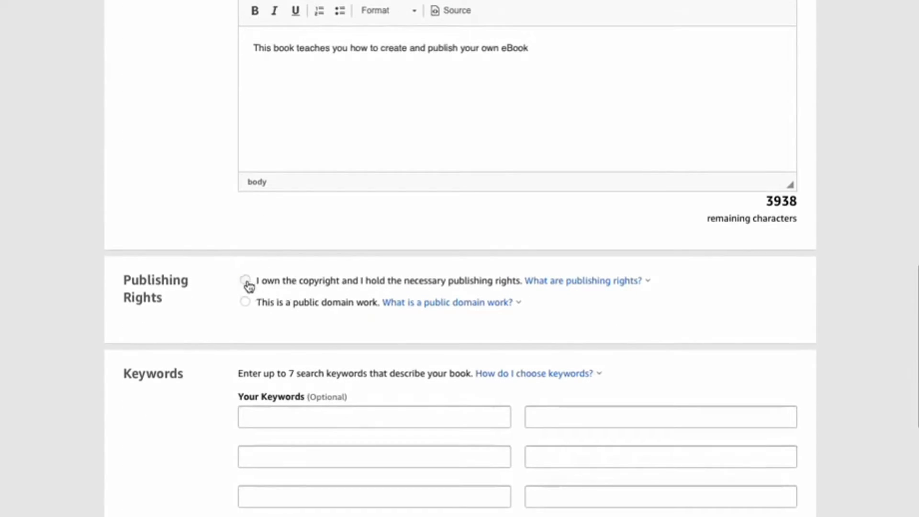
pyautogui.click(246, 282)
# - Add three search keywords for the book: "ebook", "self-publish" and "KDP"
pyautogui.scroll(-5, 335, 445)
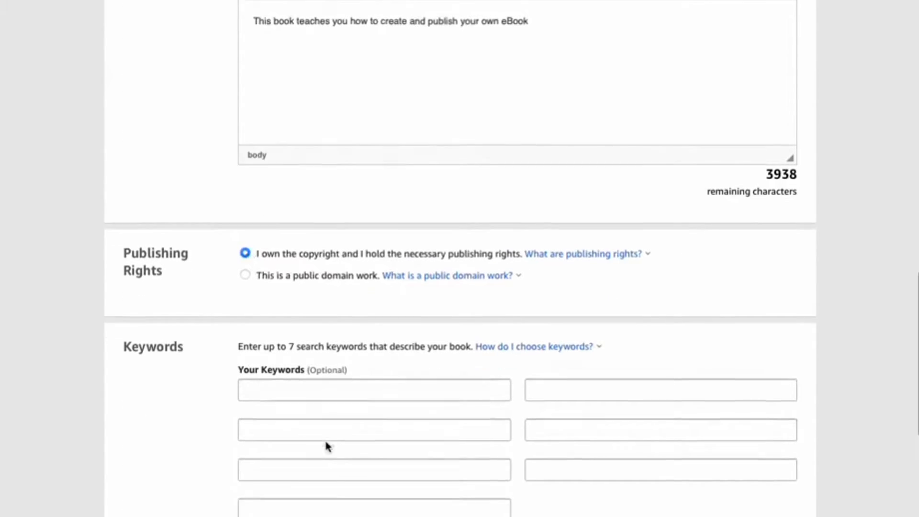
pyautogui.click(277, 194)
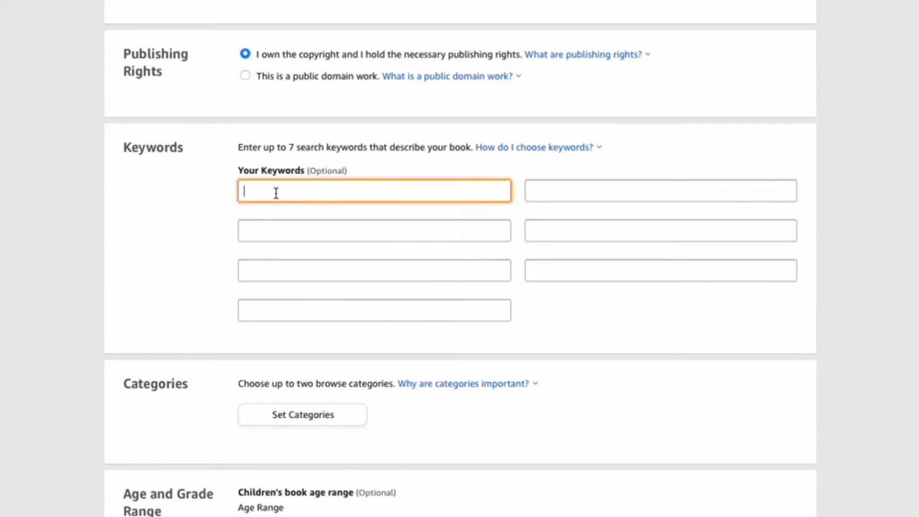
pyautogui.write('ebook')
pyautogui.click(546, 191)
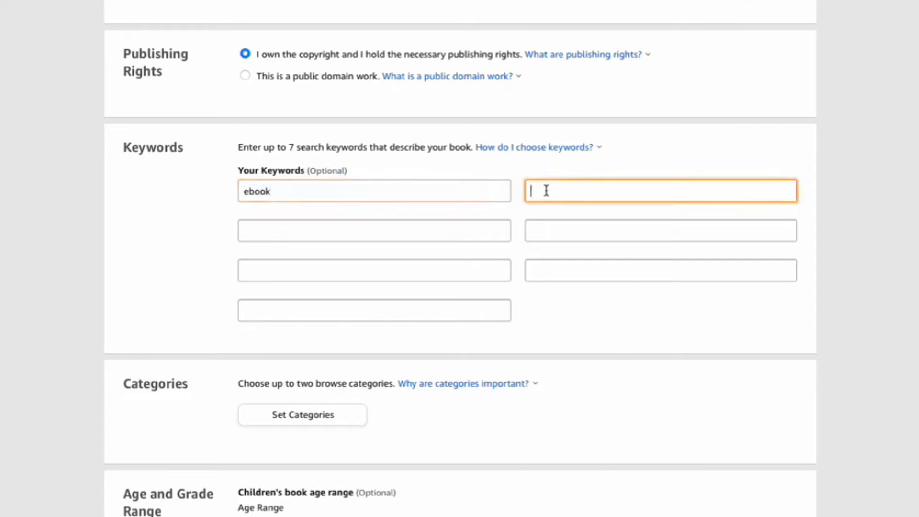
pyautogui.write('self-publish')
pyautogui.click(473, 234)
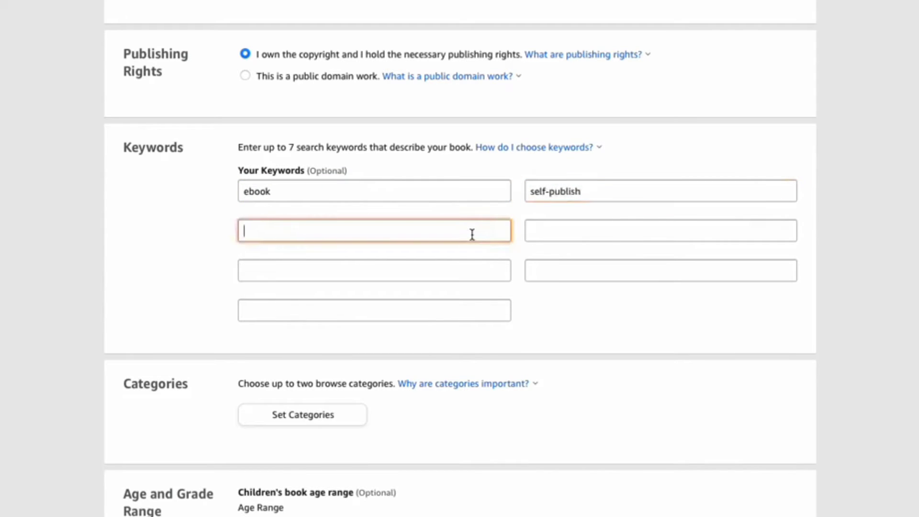
pyautogui.write('KDP')
pyautogui.click(182, 289)
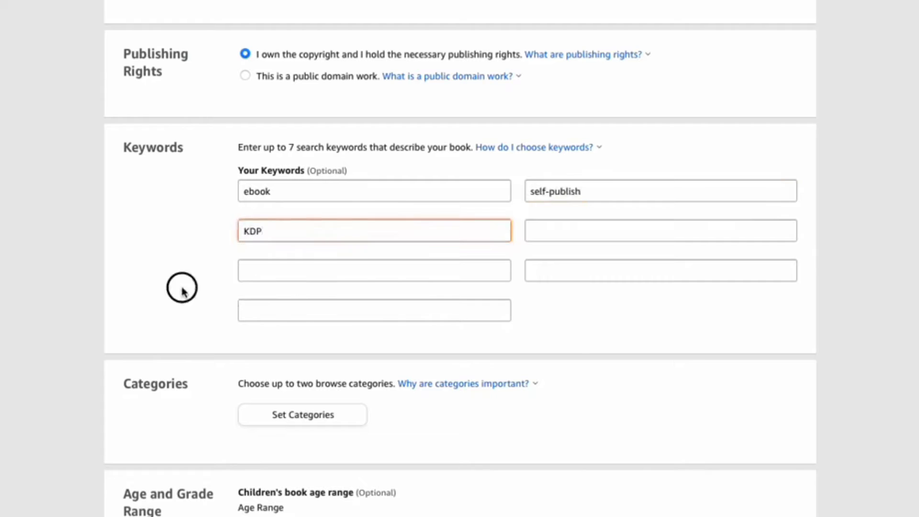
# - Assign the book to the category Education & Reference > Education > Reference and save the selection
pyautogui.scroll(-3, 187, 285)
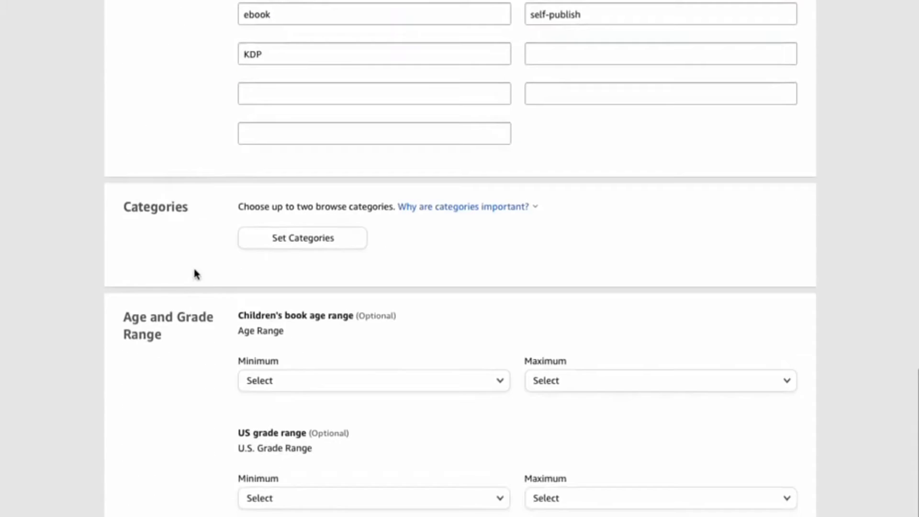
pyautogui.click(324, 243)
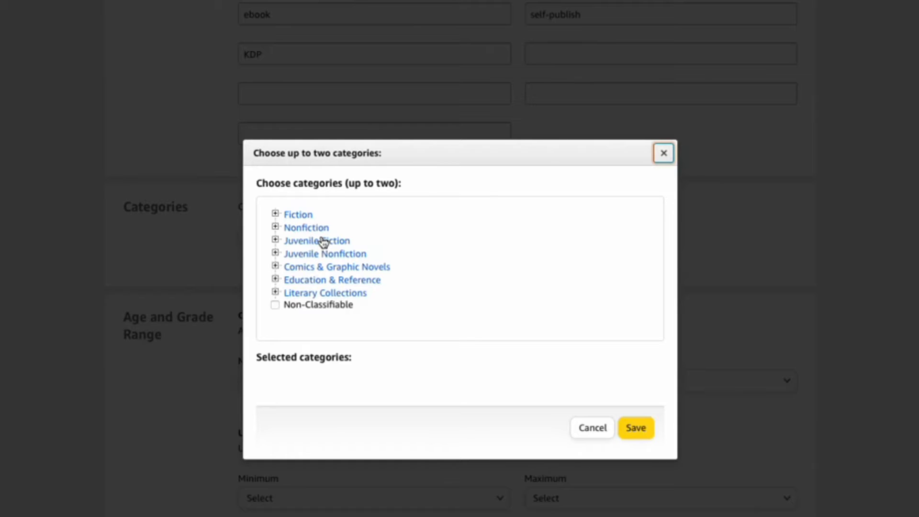
pyautogui.click(277, 279)
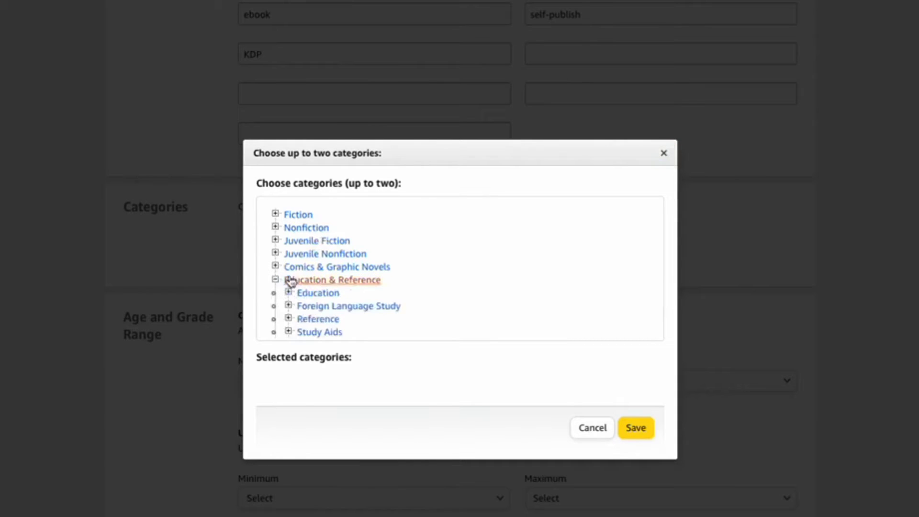
pyautogui.scroll(-2, 380, 306)
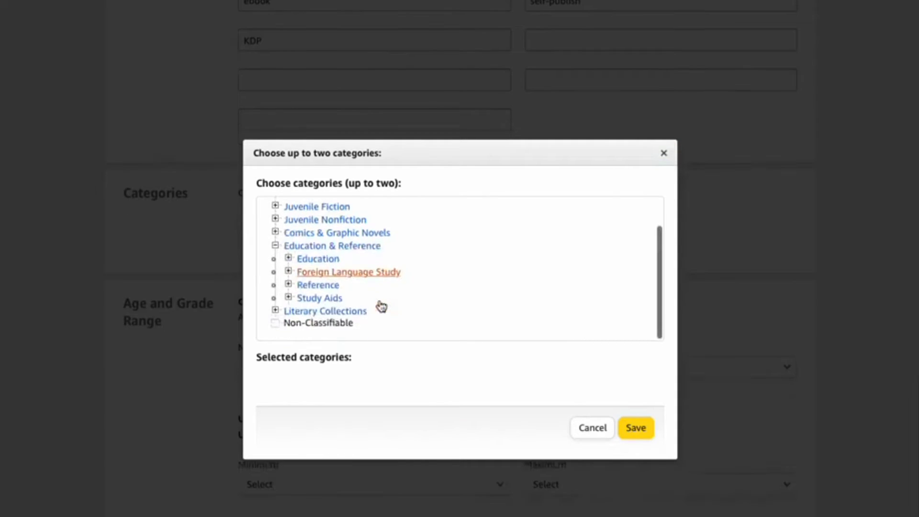
pyautogui.click(322, 262)
pyautogui.scroll(-4, 390, 303)
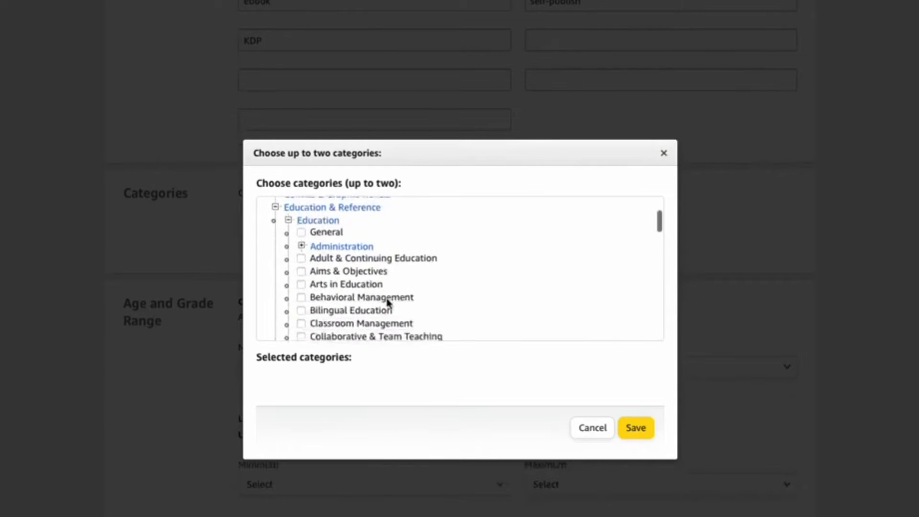
pyautogui.scroll(-7, 389, 303)
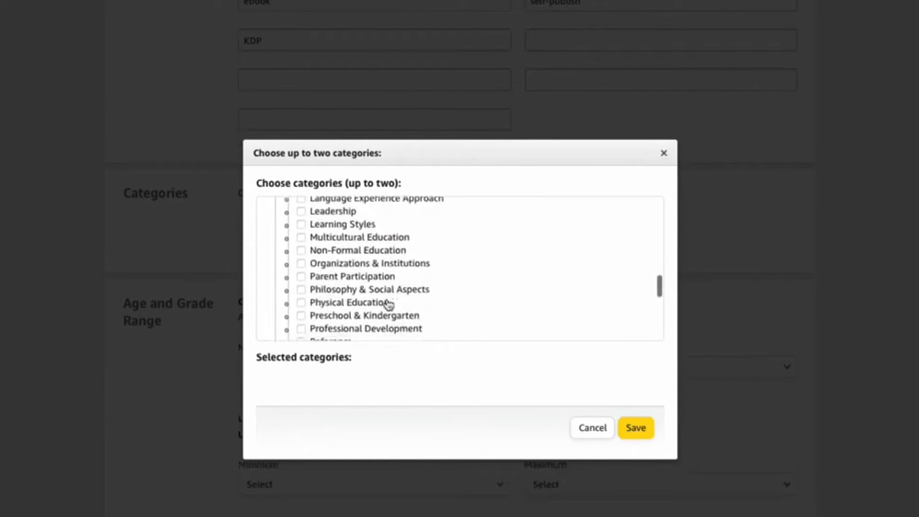
pyautogui.click(335, 286)
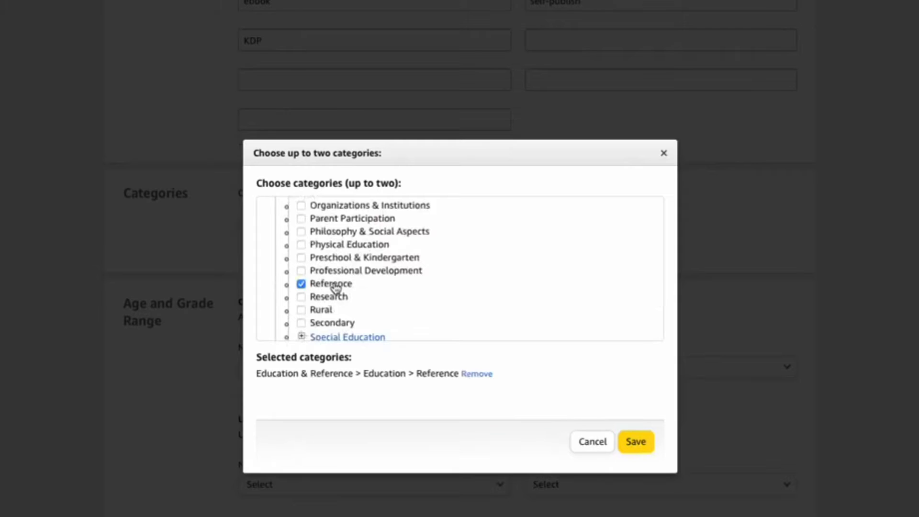
pyautogui.scroll(-1, 335, 286)
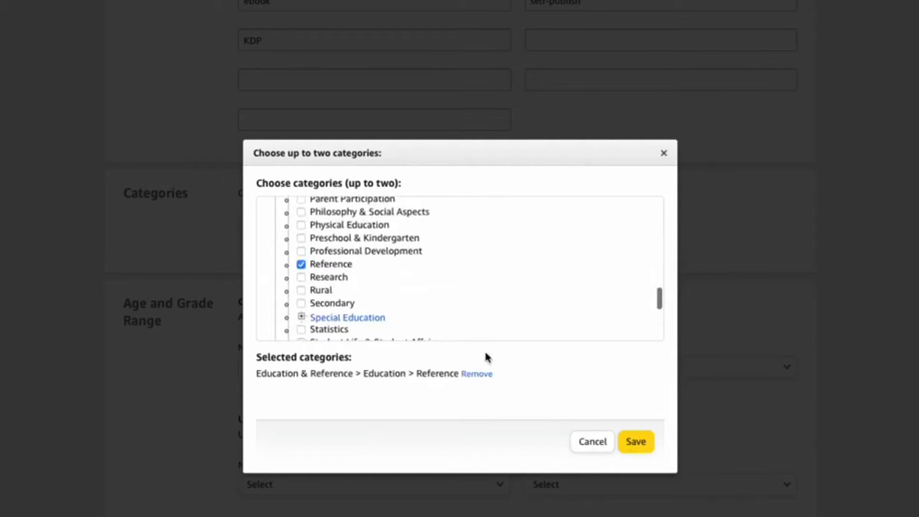
pyautogui.click(635, 442)
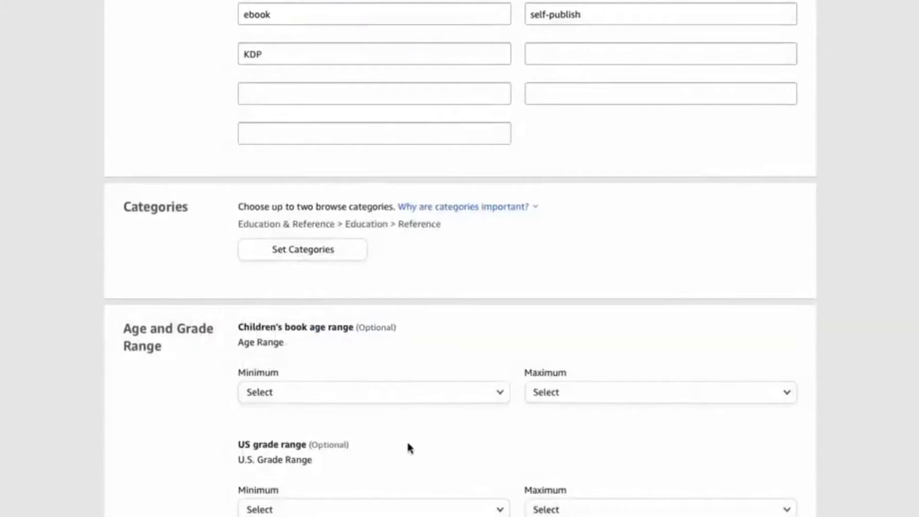
pyautogui.scroll(-3, 407, 448)
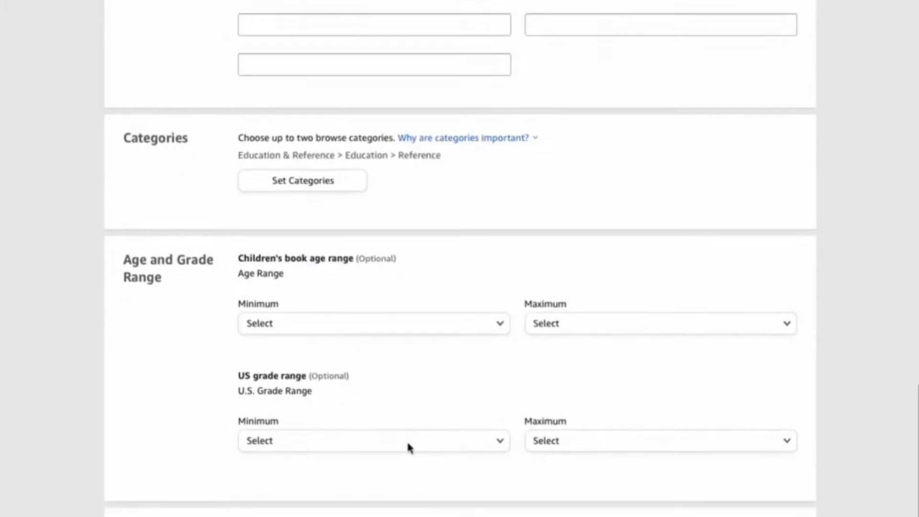
pyautogui.scroll(-3, 430, 390)
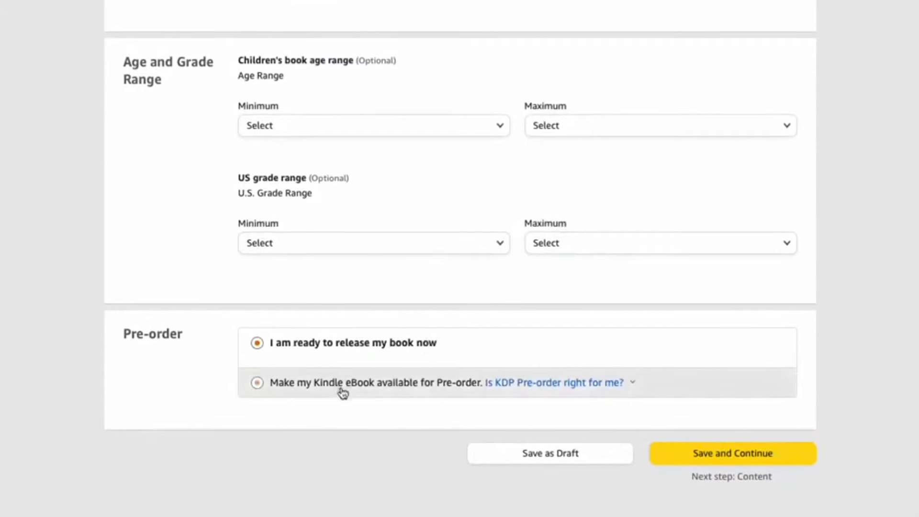
pyautogui.moveTo(536, 386)
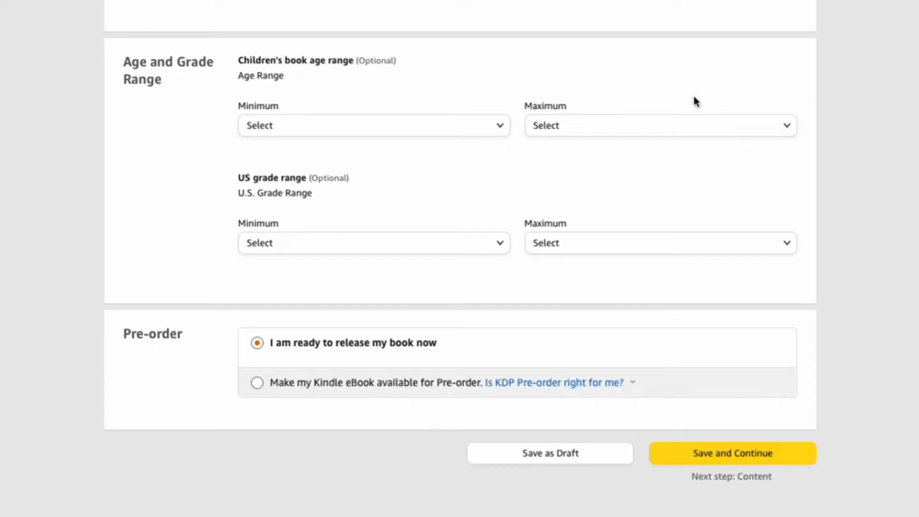
# - Save the eBook details, continue to the content stage and look over its manuscript and cover options
pyautogui.click(716, 455)
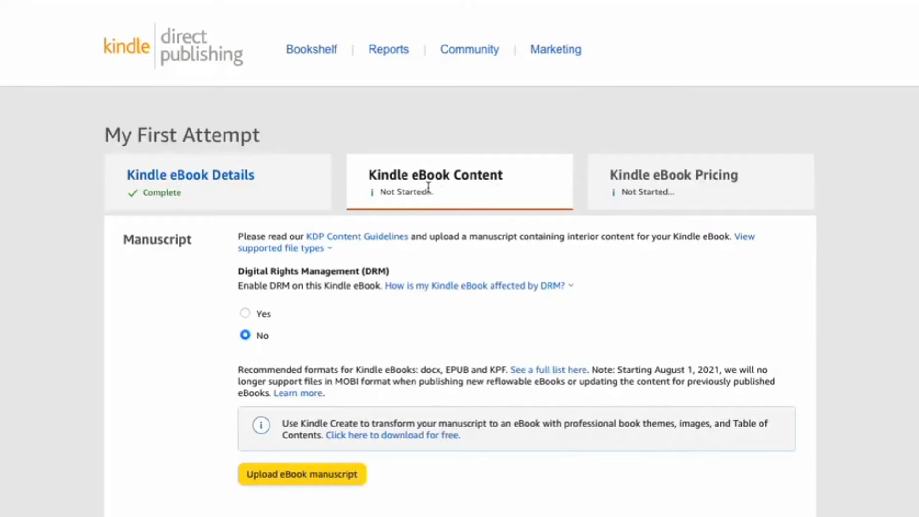
pyautogui.click(390, 285)
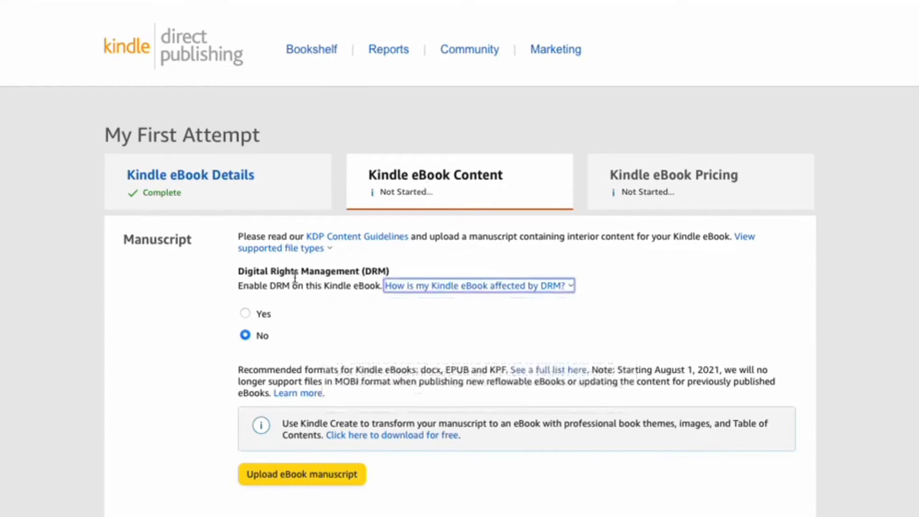
pyautogui.scroll(-5, 324, 347)
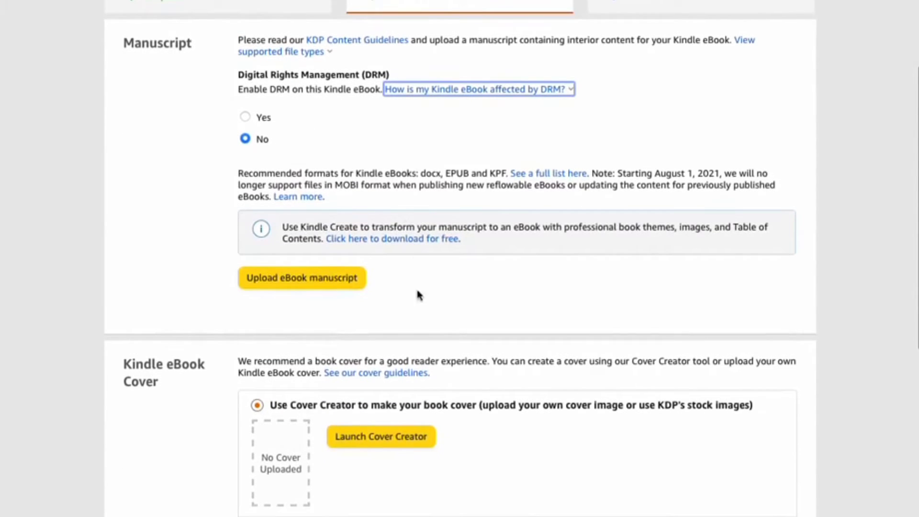
pyautogui.scroll(-4, 415, 291)
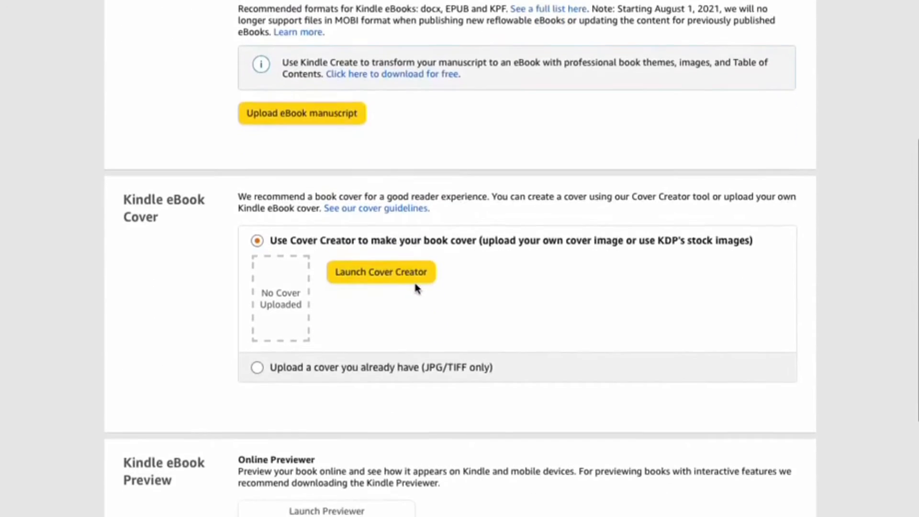
pyautogui.scroll(5, 415, 288)
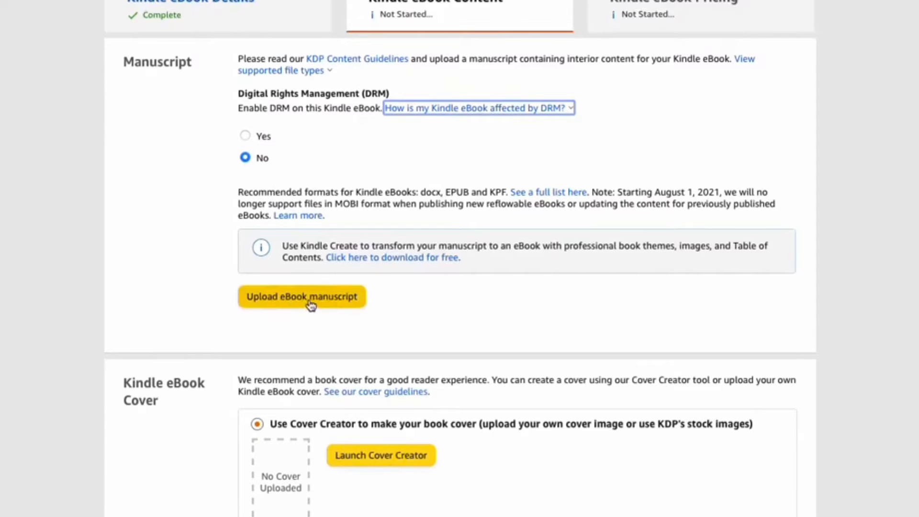
# - Upload the file My First Attempt.docx as the eBook manuscript
pyautogui.click(311, 302)
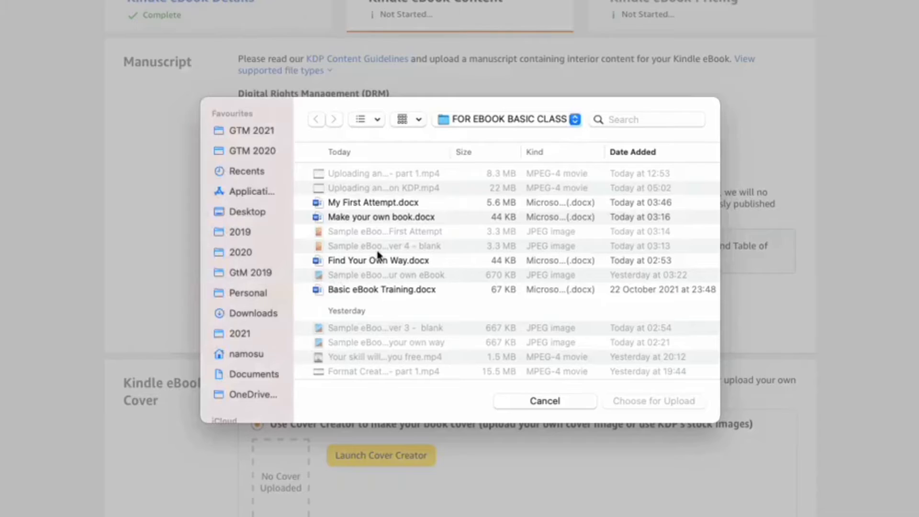
pyautogui.click(375, 205)
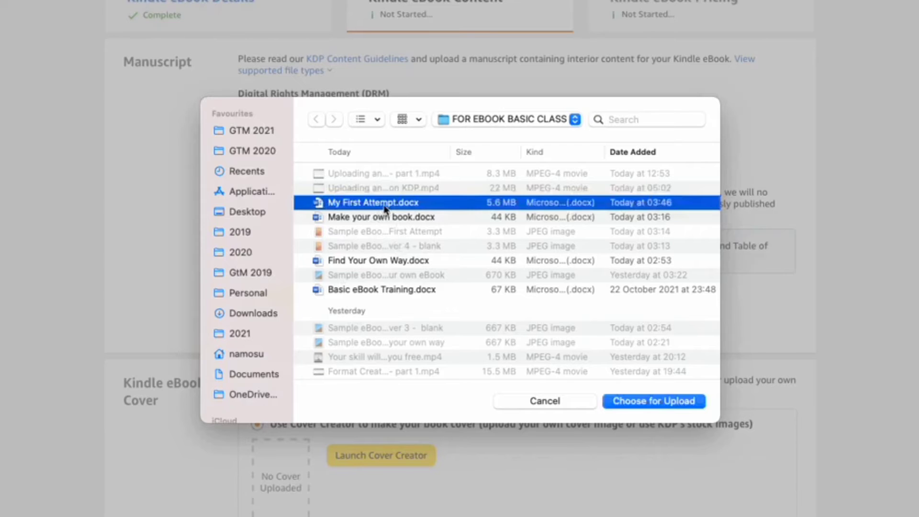
pyautogui.click(665, 402)
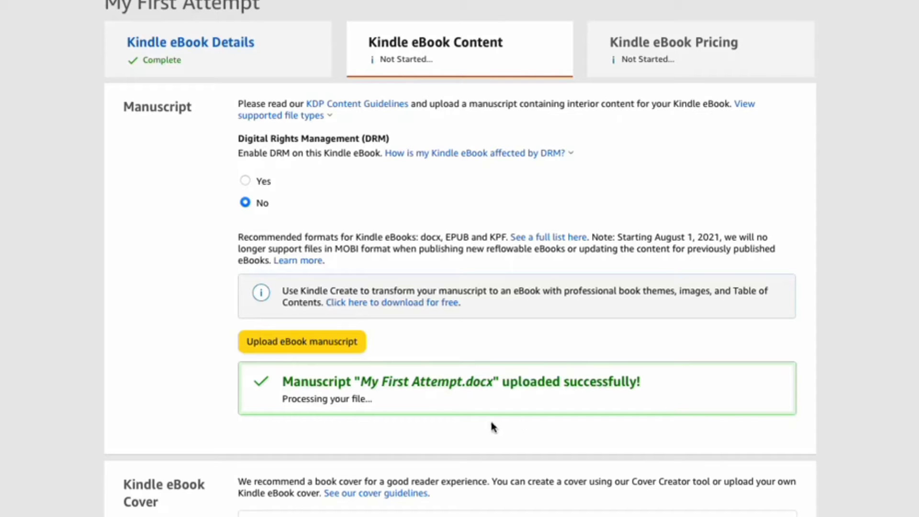
# - Launch Cover Creator for the Kindle eBook cover and continue past its how-to introduction
pyautogui.scroll(-1, 492, 424)
pyautogui.scroll(-2, 492, 425)
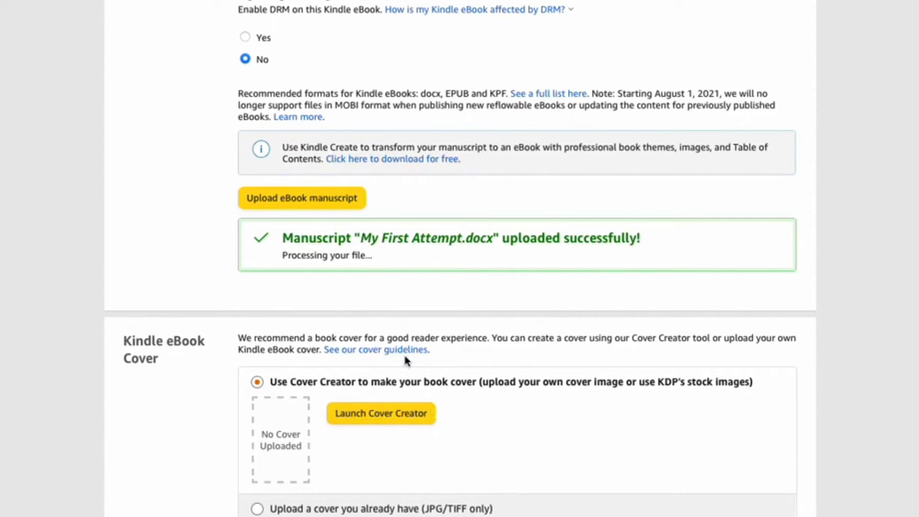
pyautogui.click(377, 414)
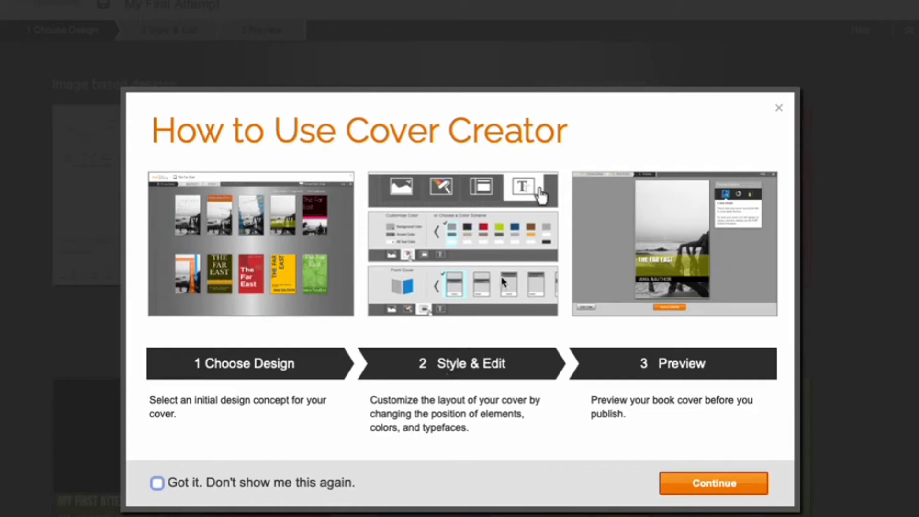
pyautogui.click(714, 484)
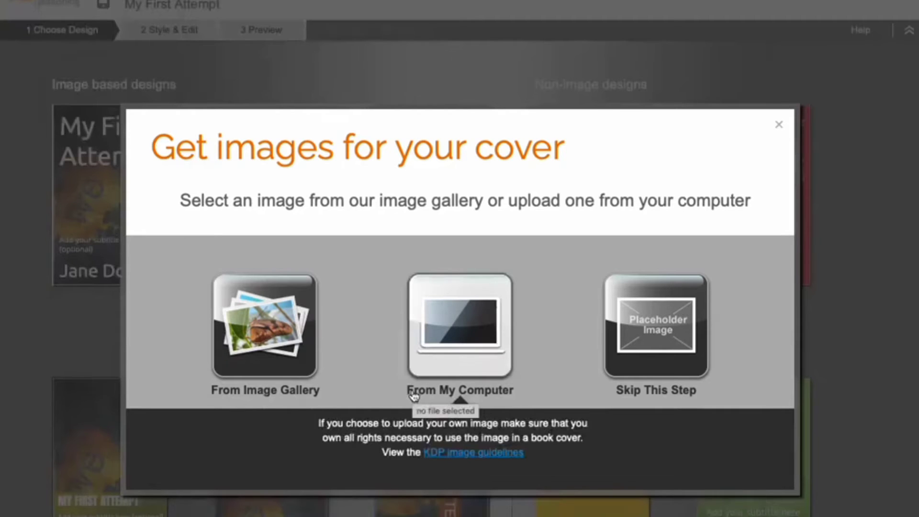
# - Use the bookshelf aisle photo from the image gallery's Education > Library and Teaching category as the cover image
pyautogui.click(255, 352)
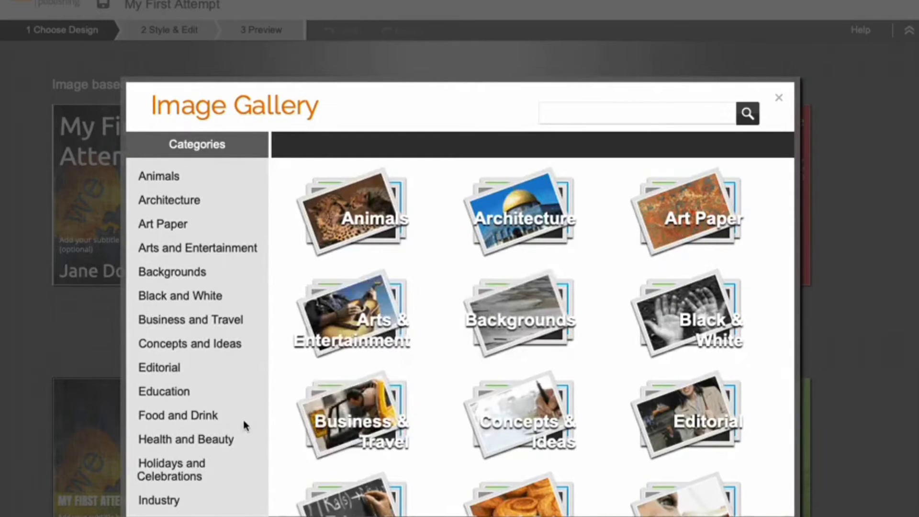
pyautogui.scroll(-1, 202, 382)
pyautogui.scroll(1, 201, 379)
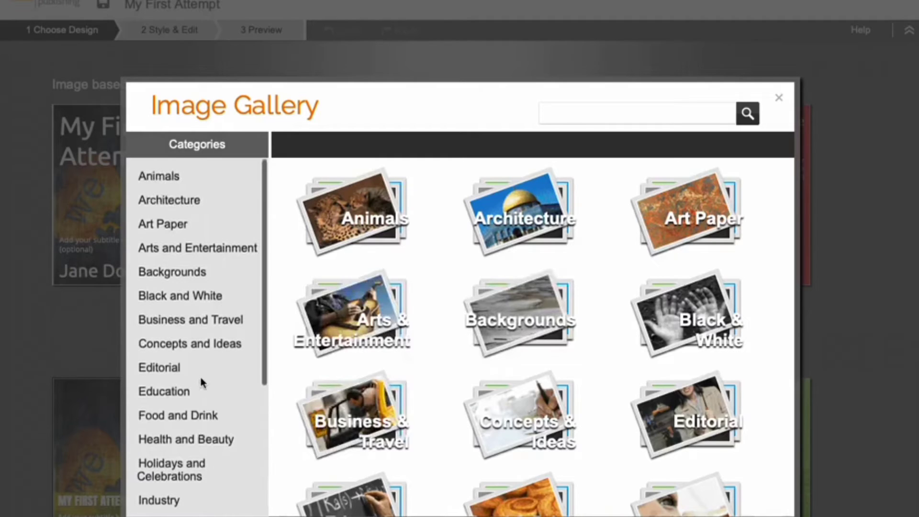
pyautogui.click(170, 391)
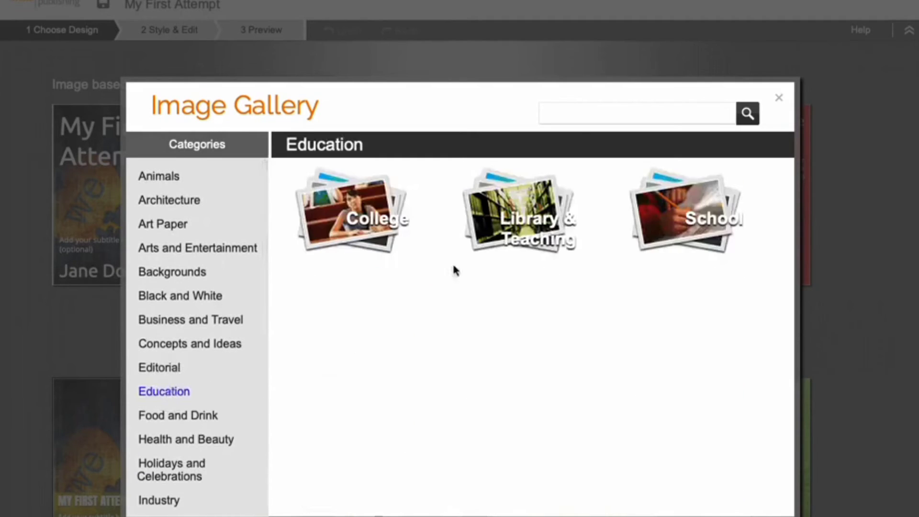
pyautogui.click(531, 239)
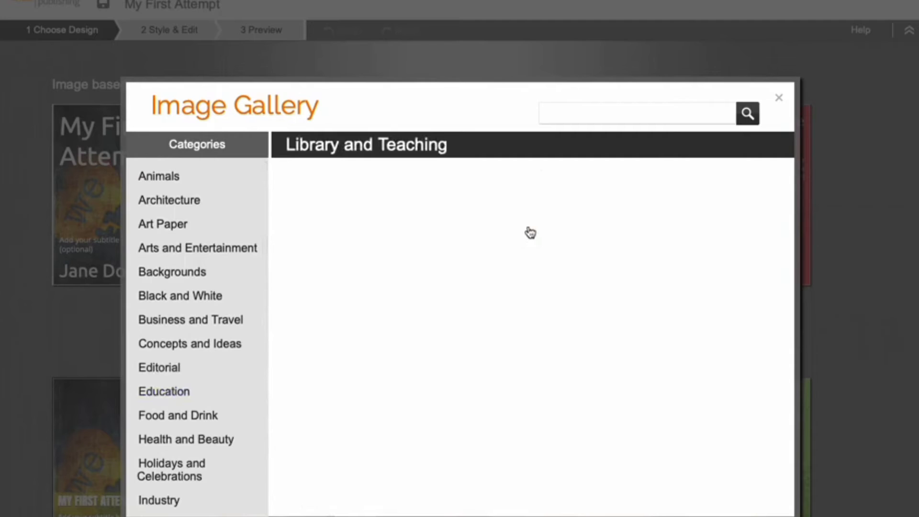
pyautogui.scroll(-5, 531, 233)
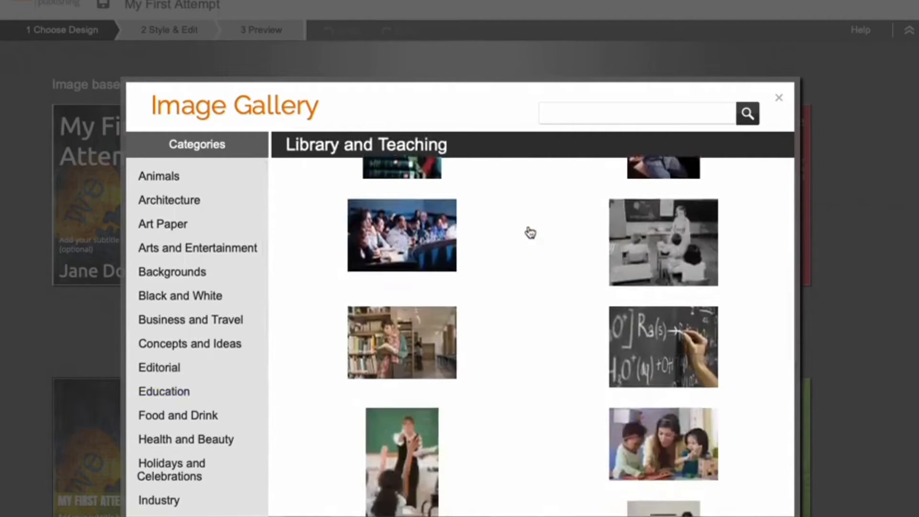
pyautogui.scroll(-6, 530, 233)
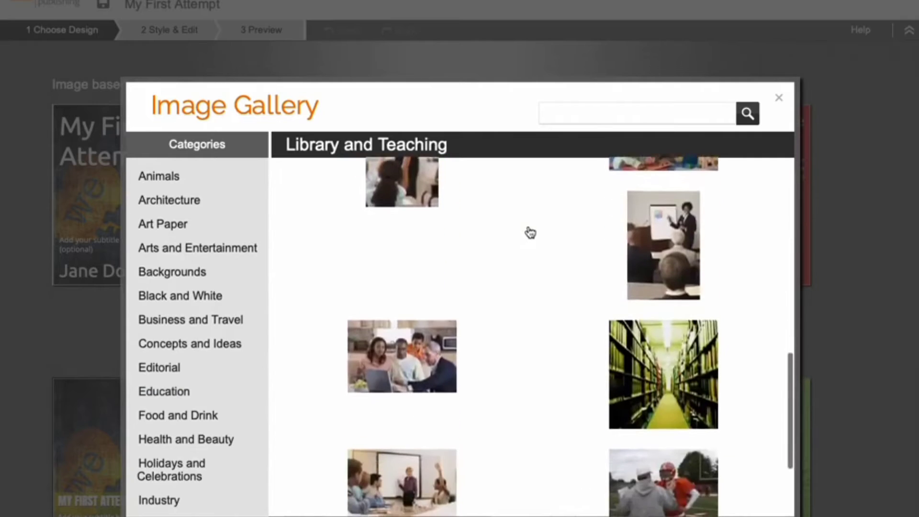
pyautogui.scroll(-2, 531, 232)
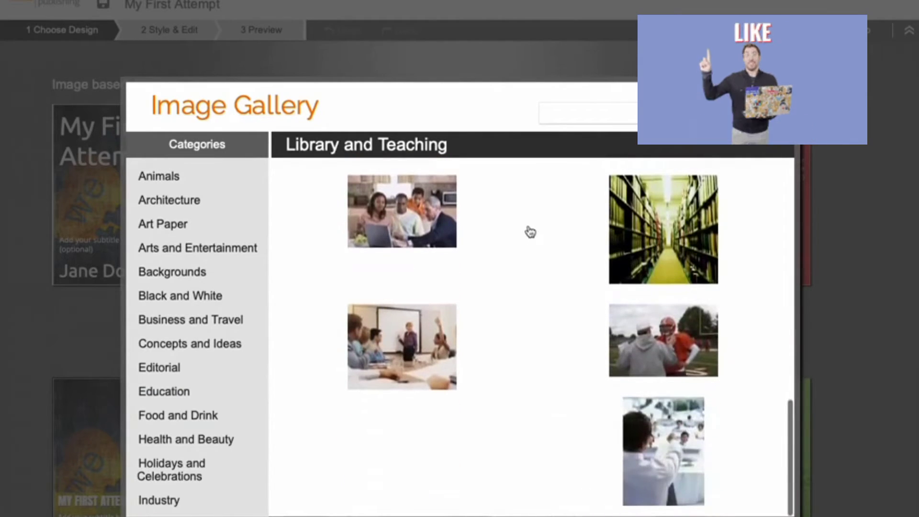
pyautogui.click(657, 239)
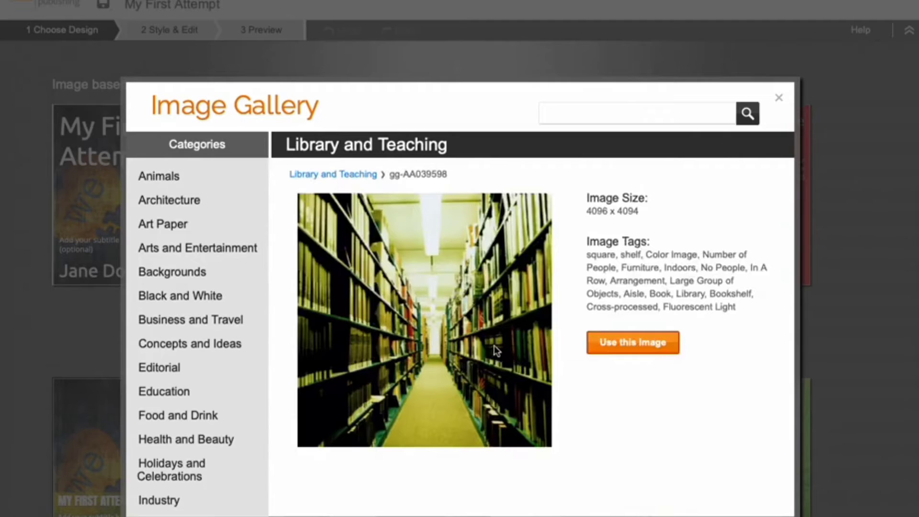
pyautogui.click(612, 351)
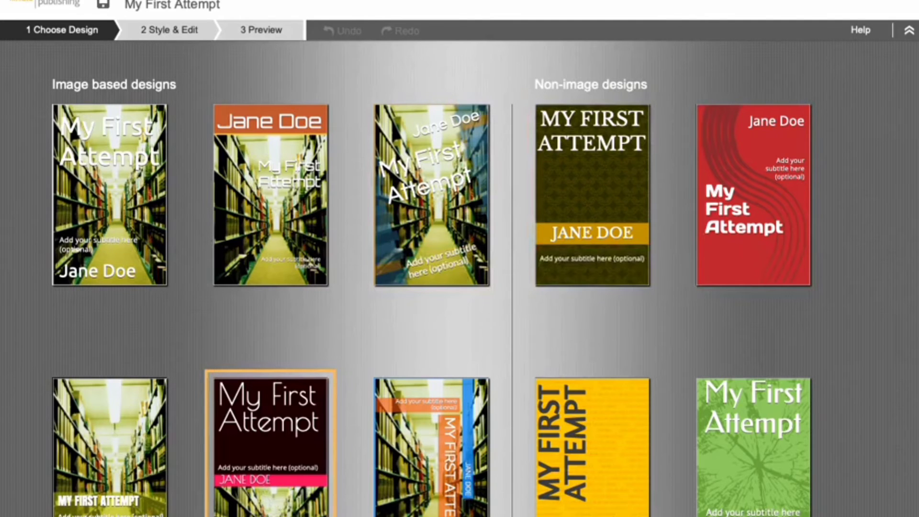
# - Choose the image-based design with the dark title block and pink author band, and set the author name's font to Lobster Two
pyautogui.click(271, 514)
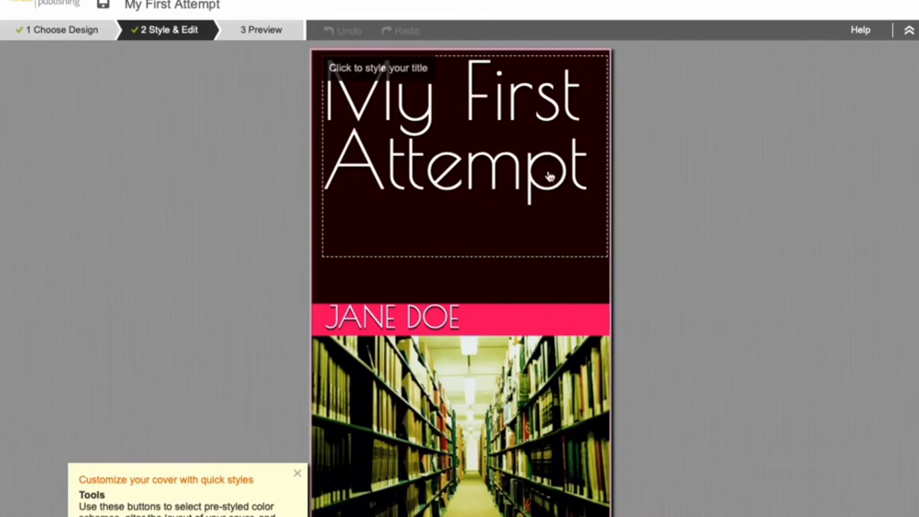
pyautogui.click(383, 314)
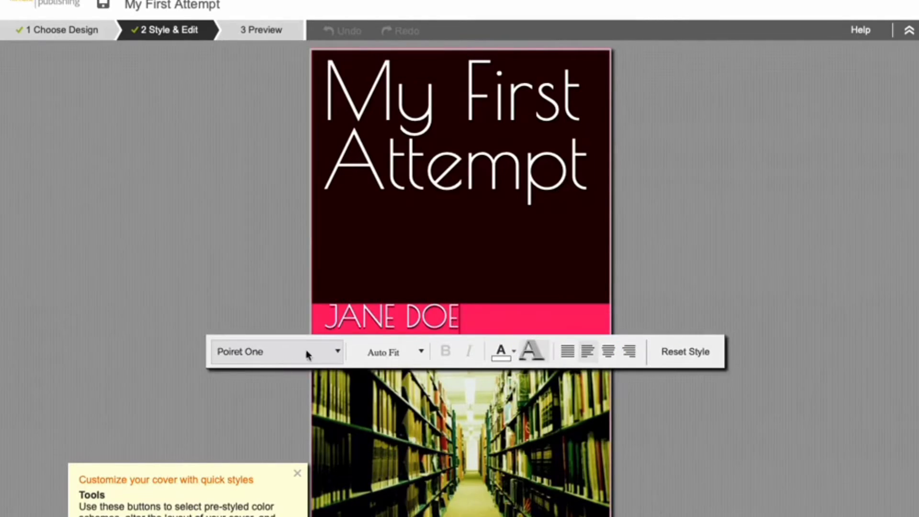
pyautogui.click(338, 352)
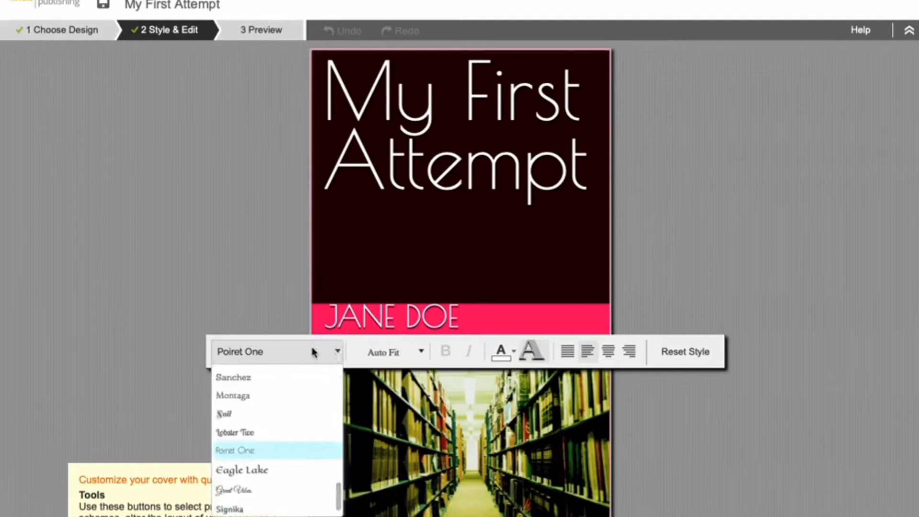
pyautogui.click(237, 433)
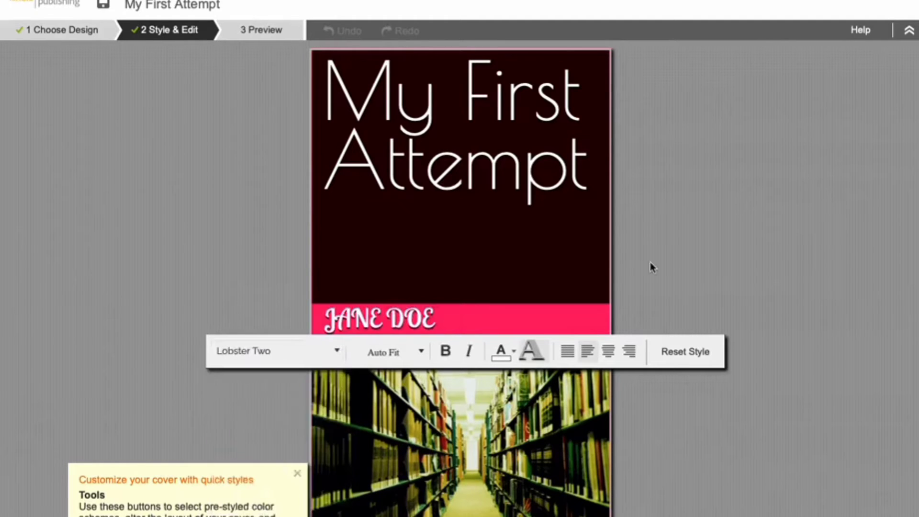
pyautogui.click(714, 255)
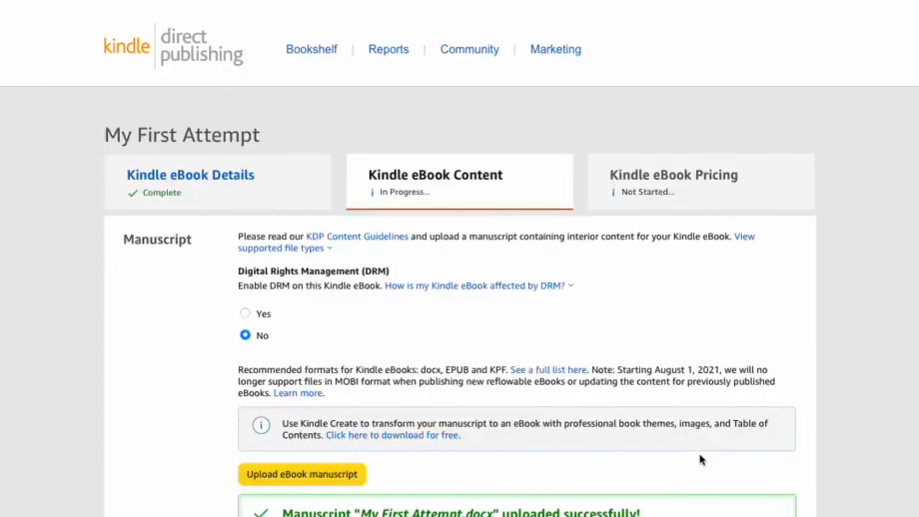
# - Check the uploaded manuscript and cover on the content page and launch the online previewer for the book
pyautogui.scroll(-5, 702, 460)
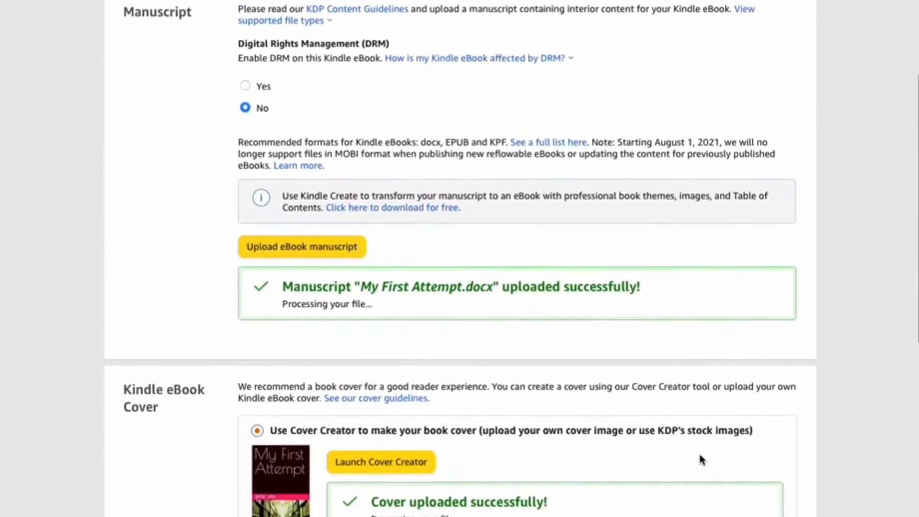
pyautogui.scroll(-1, 700, 459)
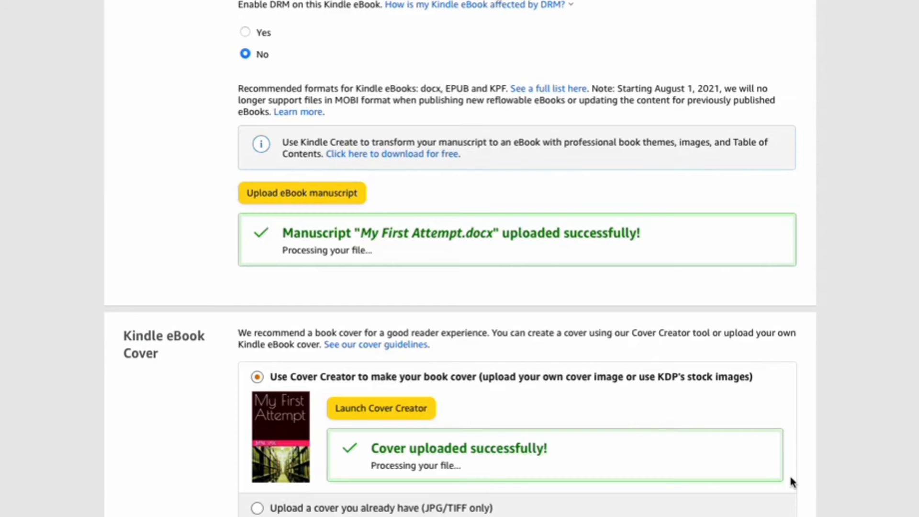
pyautogui.scroll(-3, 830, 514)
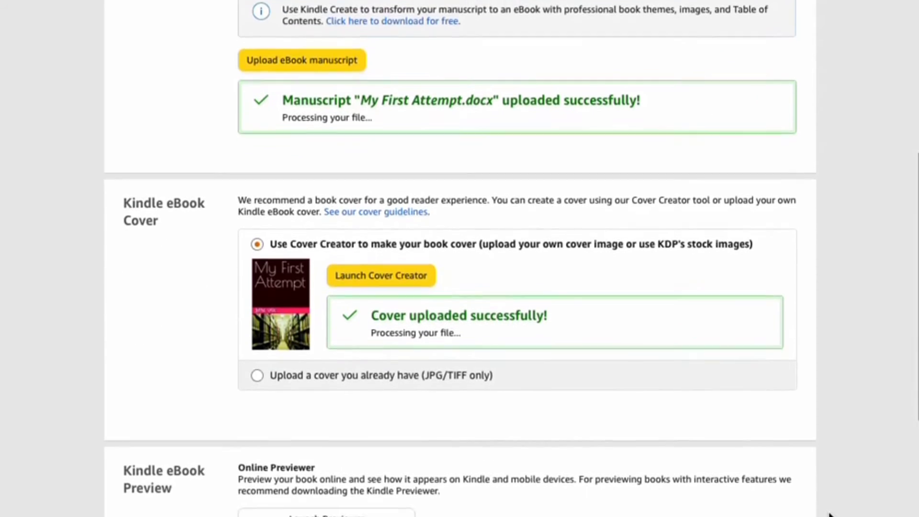
pyautogui.scroll(-2, 830, 514)
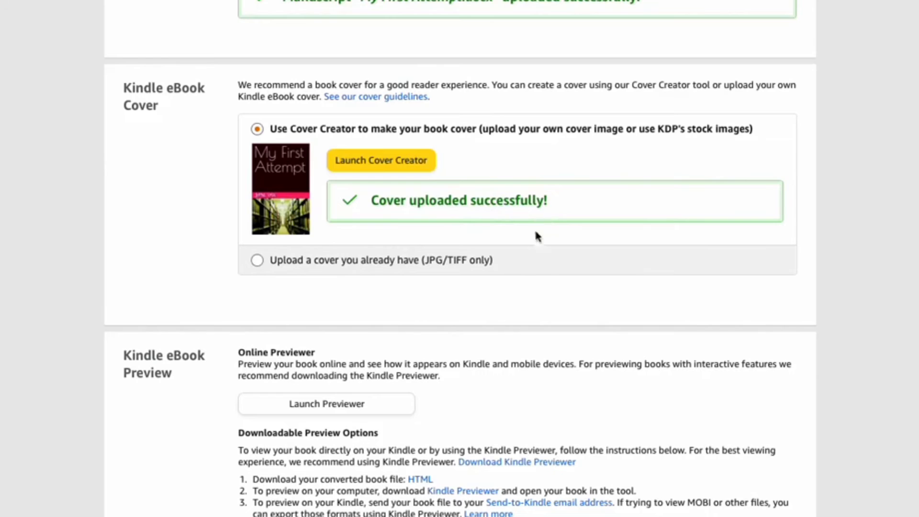
pyautogui.click(306, 408)
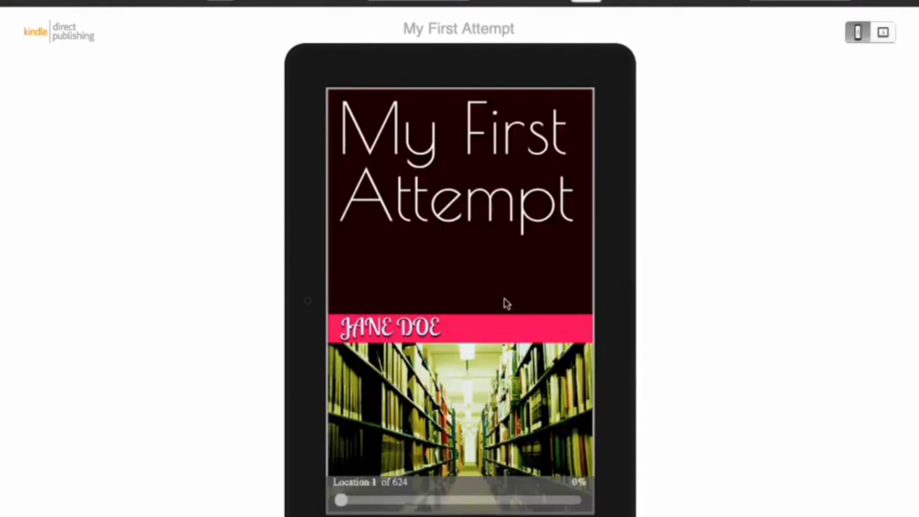
# - Page through the previewed book from the cover through the front matter and contents into chapter 1
pyautogui.click(616, 304)
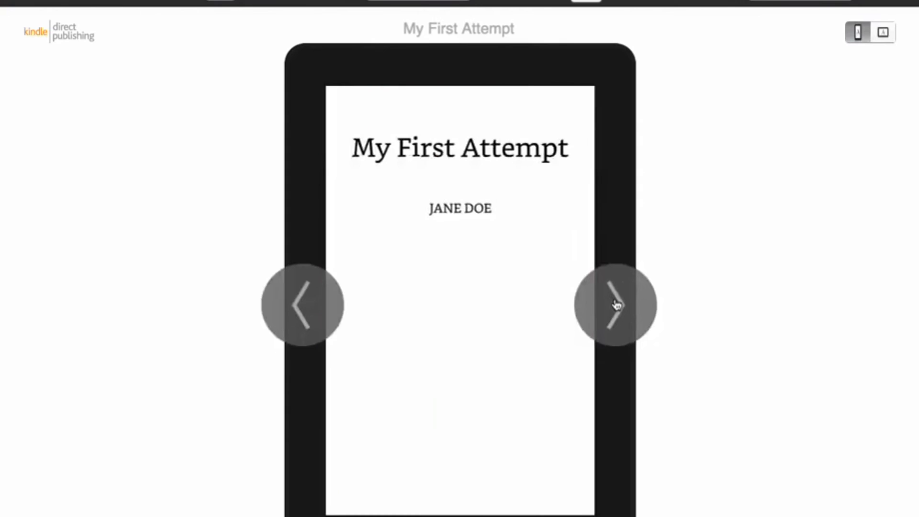
pyautogui.click(616, 305)
pyautogui.click(617, 304)
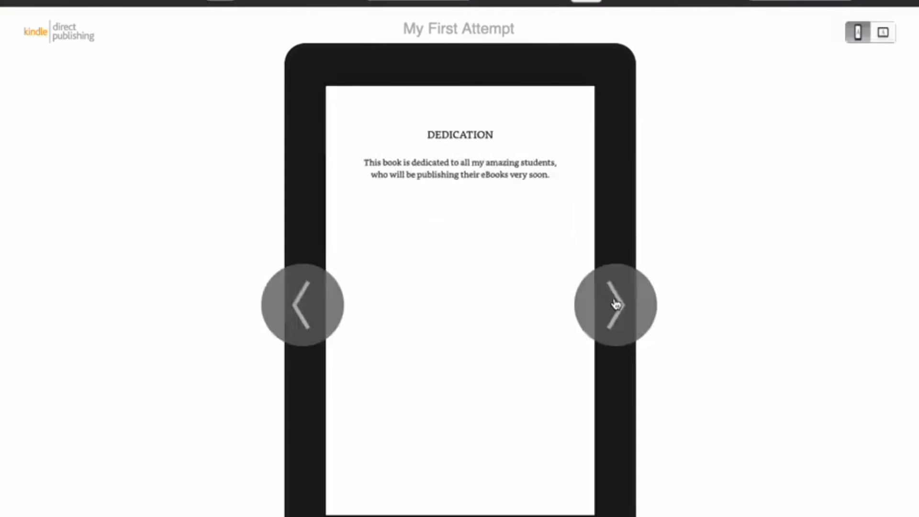
pyautogui.click(616, 304)
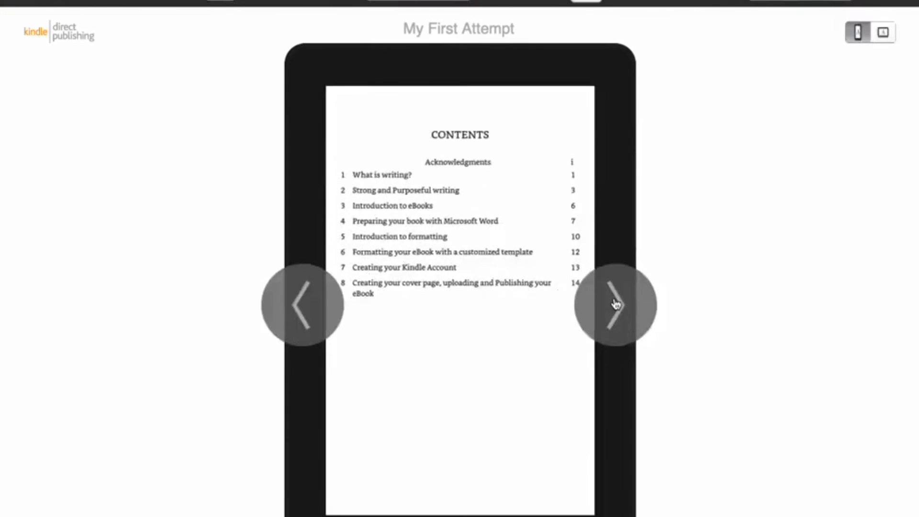
pyautogui.click(616, 305)
pyautogui.click(616, 304)
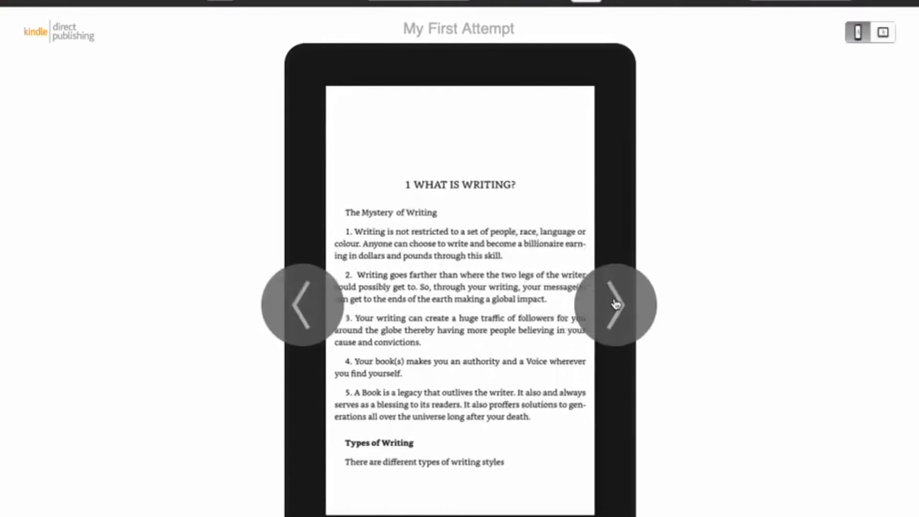
pyautogui.click(617, 305)
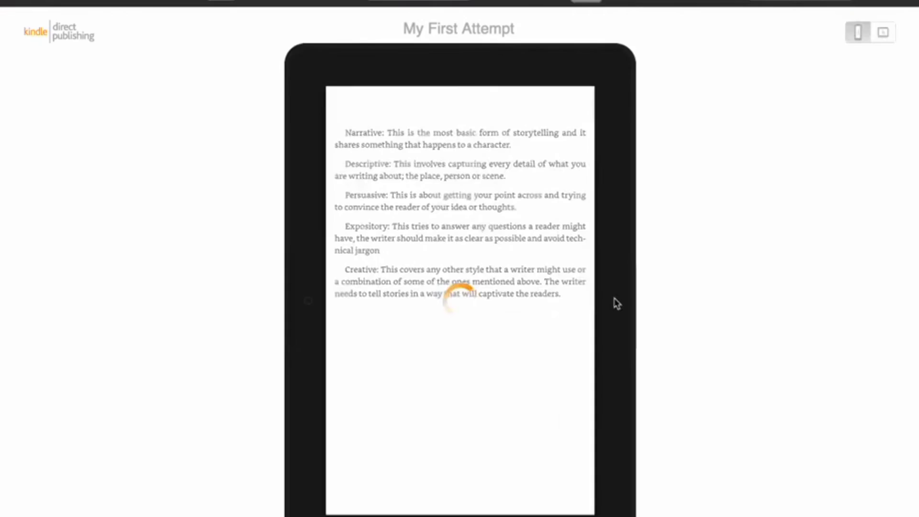
# - Continue the preview to chapter 2, switch the tablet to landscape orientation and page through the chapter's text
pyautogui.click(617, 304)
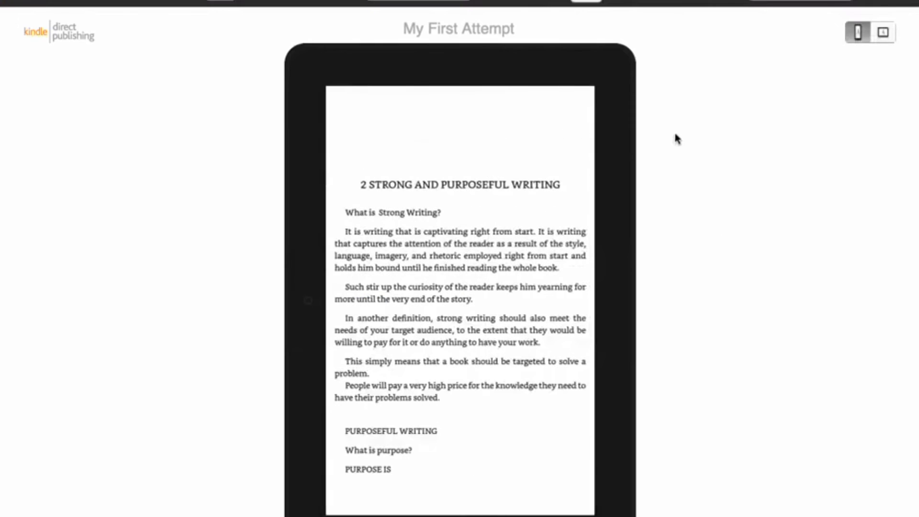
pyautogui.click(884, 33)
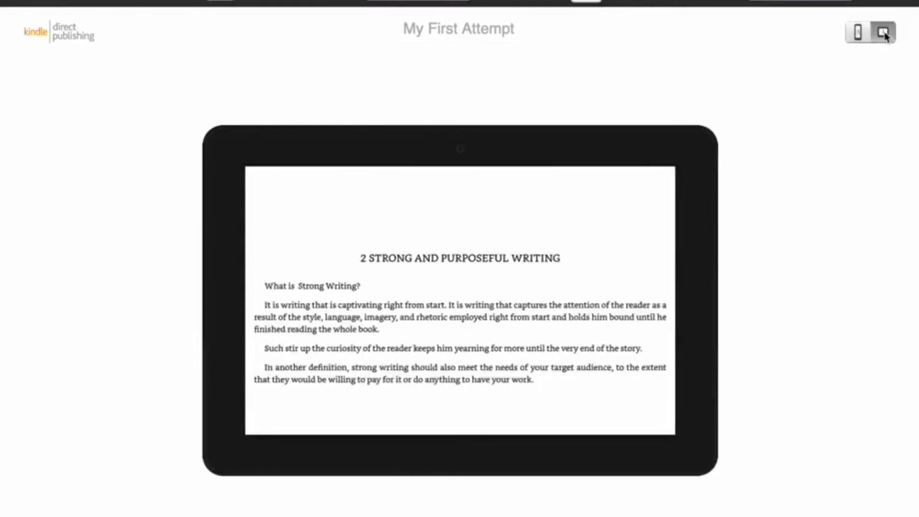
pyautogui.click(680, 311)
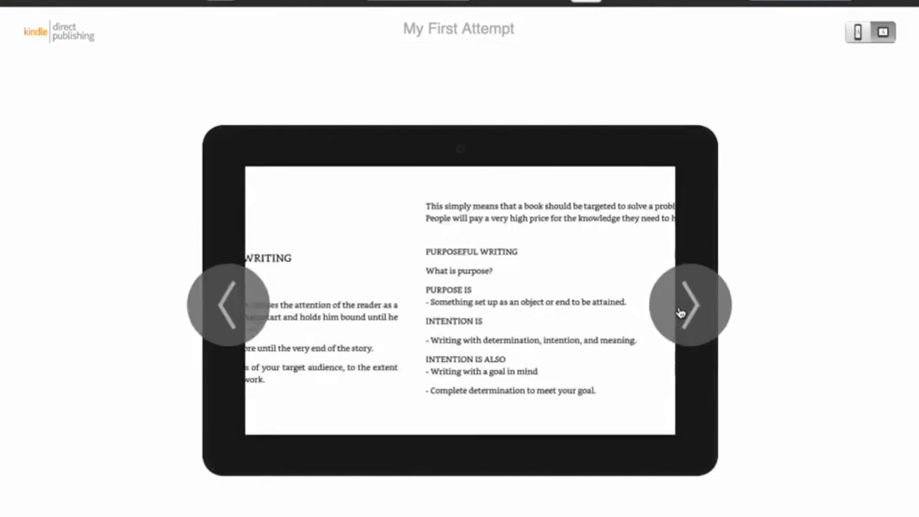
pyautogui.click(680, 312)
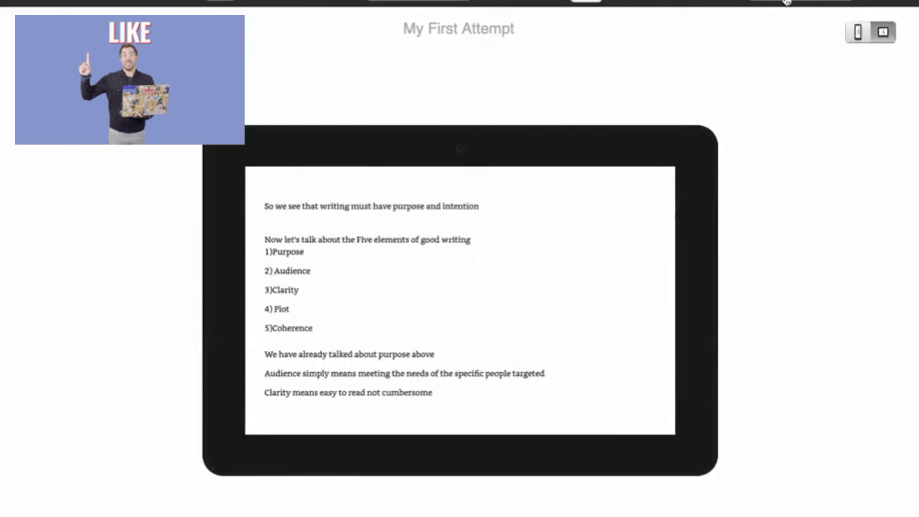
# - Preview the book on the phone device in landscape and return the view to portrait orientation
pyautogui.click(799, 2)
pyautogui.click(784, 8)
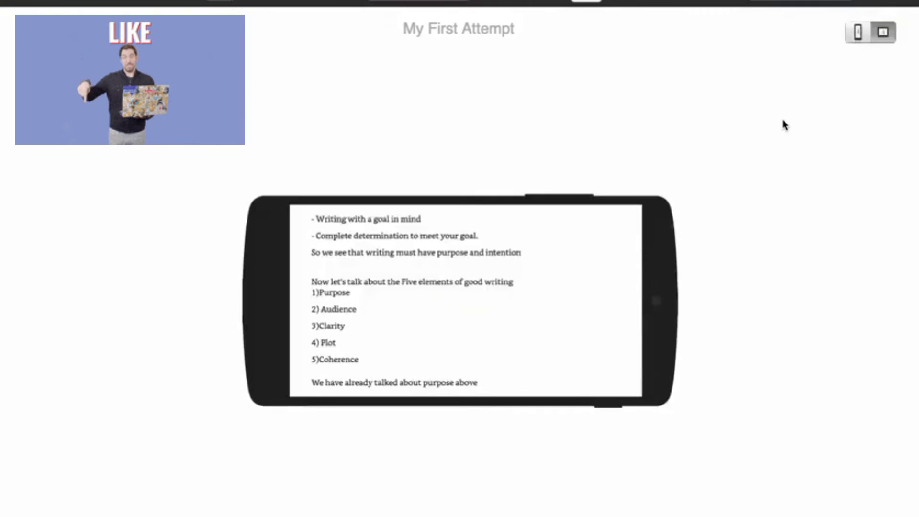
pyautogui.click(858, 31)
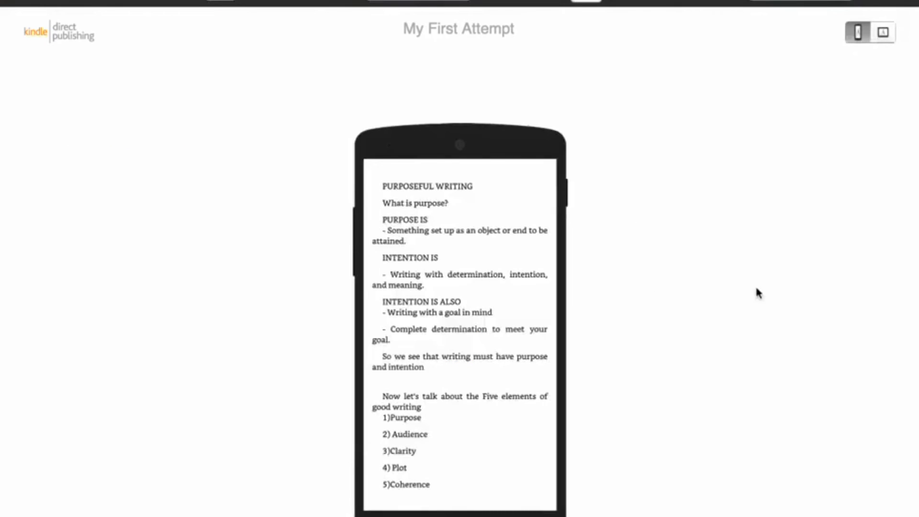
# - Return to the eBook content page, leave the optional ISBN and publisher blank, and save and continue to pricing
pyautogui.moveTo(609, 280)
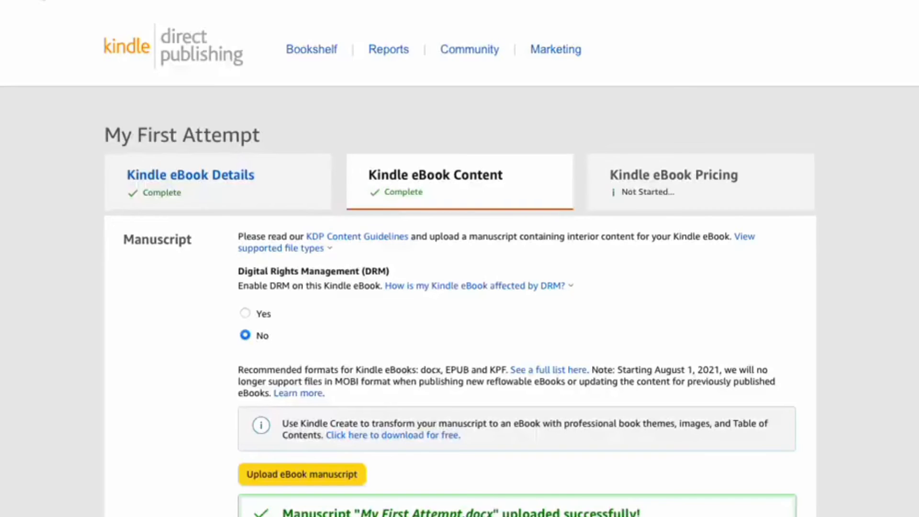
pyautogui.scroll(-10, 288, 374)
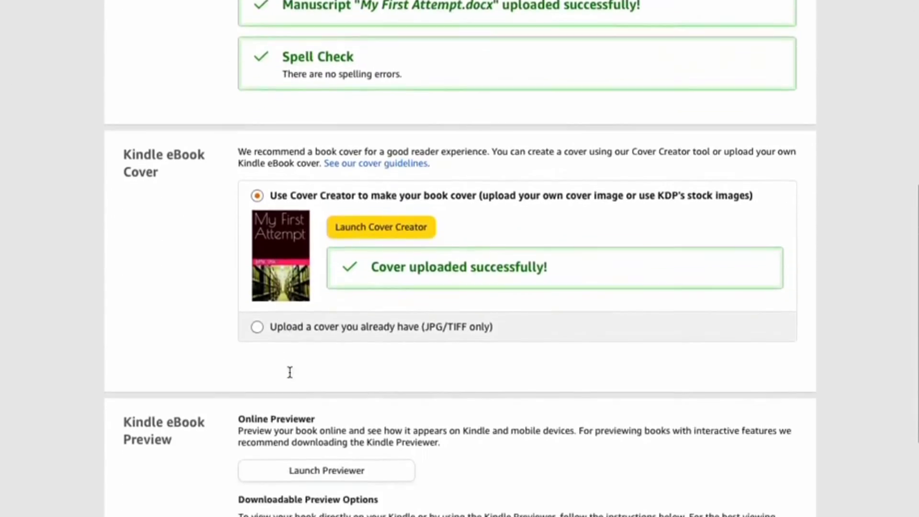
pyautogui.scroll(-4, 289, 372)
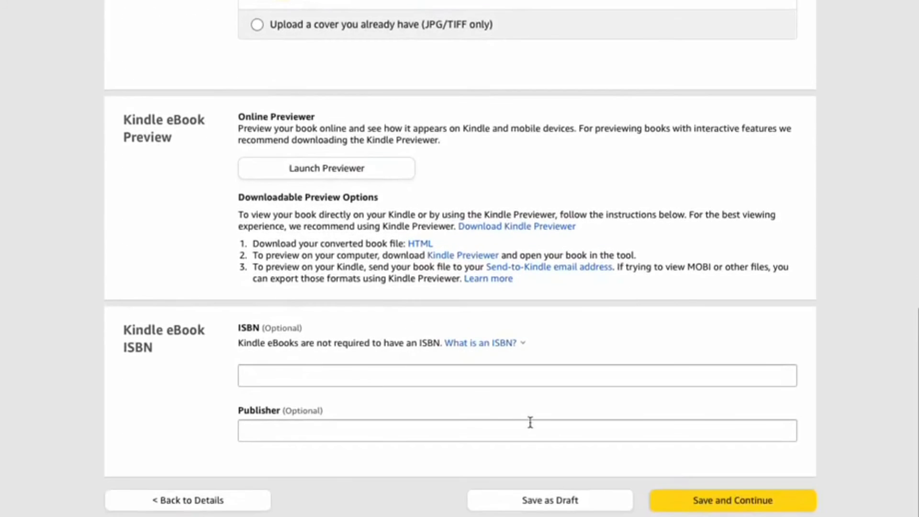
pyautogui.click(739, 498)
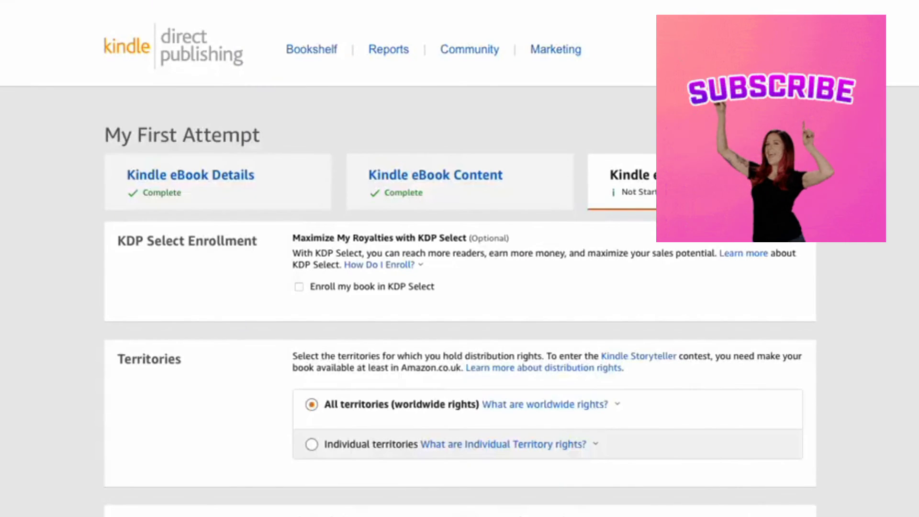
# - Review the KDP Select and territory rights options and the marketplace choices, keeping Amazon.com as the primary marketplace
pyautogui.scroll(-1, 637, 306)
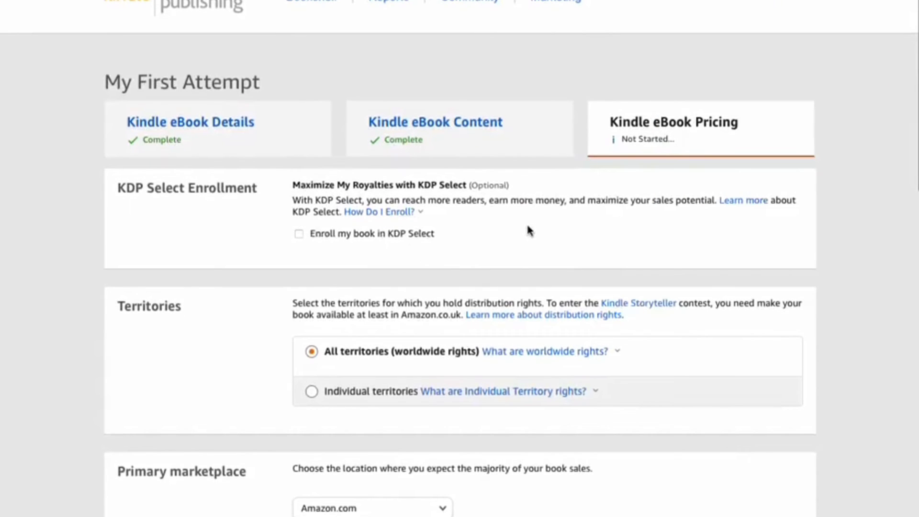
pyautogui.scroll(-3, 527, 223)
pyautogui.moveTo(526, 222)
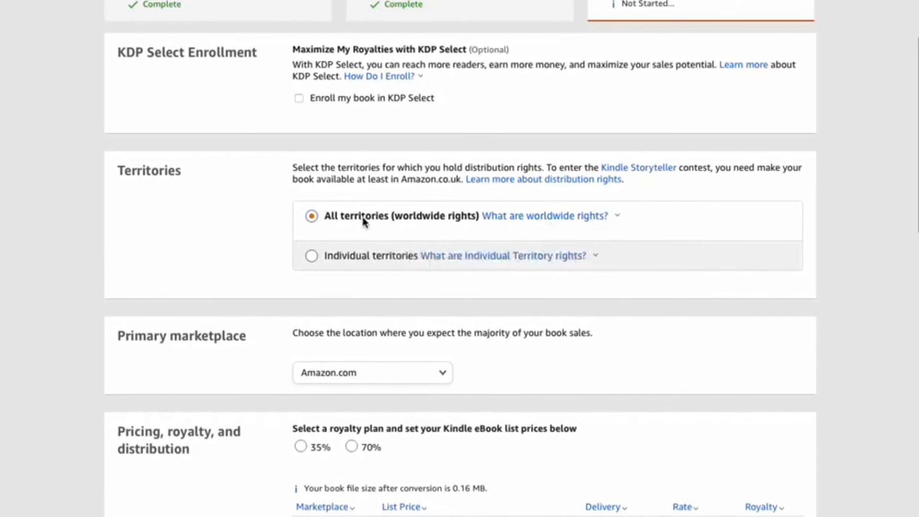
pyautogui.scroll(-3, 364, 221)
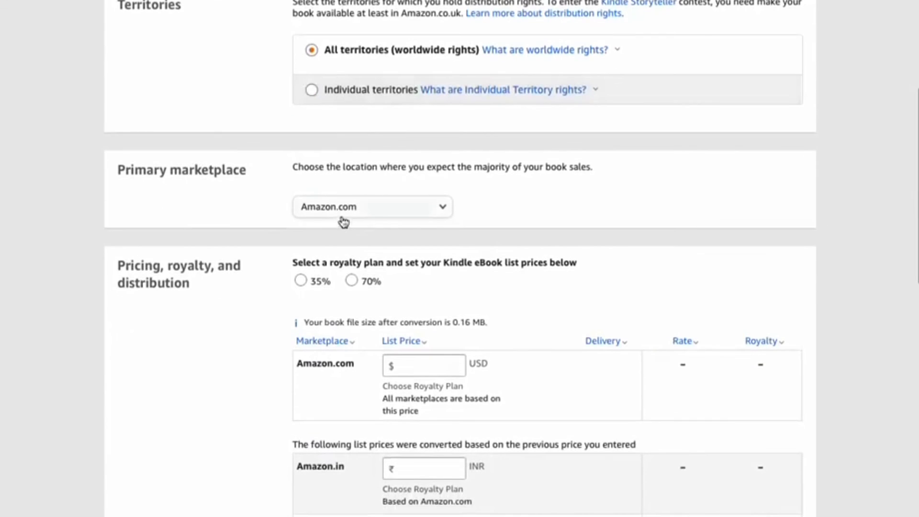
pyautogui.click(445, 208)
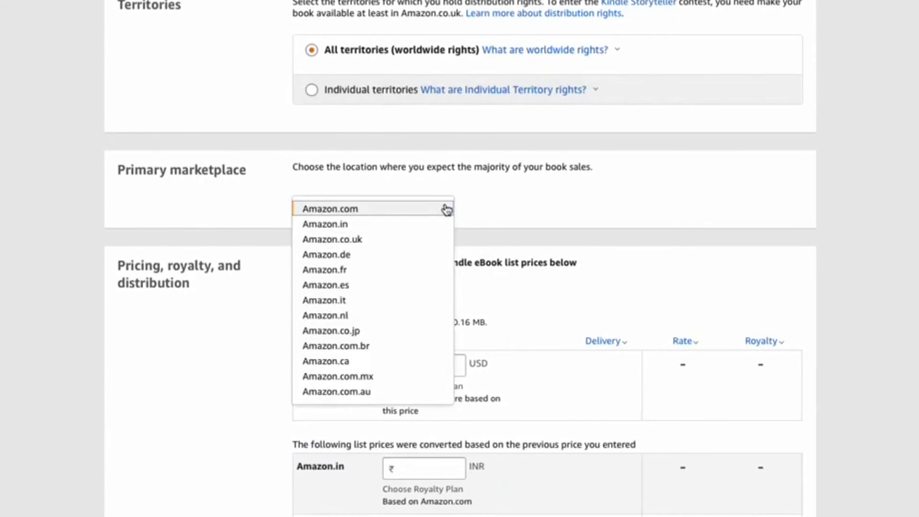
pyautogui.click(511, 207)
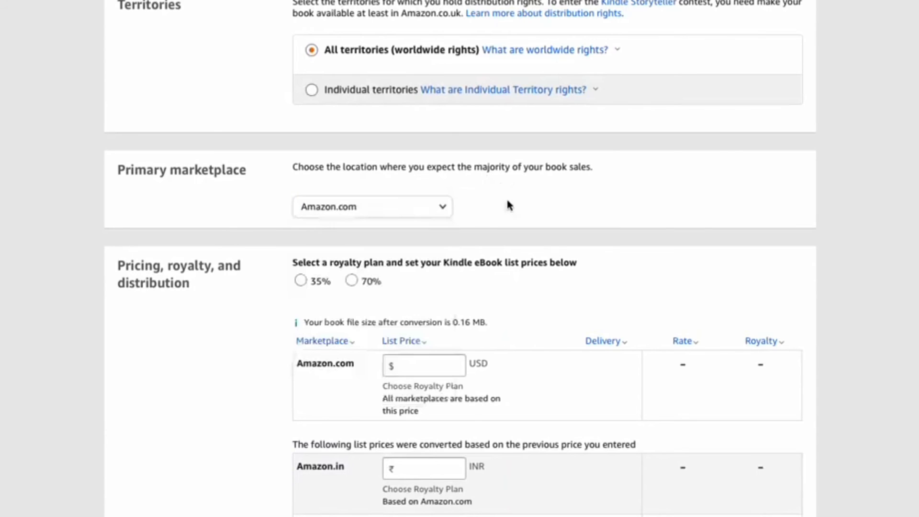
# - Choose the 70% royalty plan and set the Amazon.com list price to 4 USD
pyautogui.scroll(-1, 489, 215)
pyautogui.scroll(-1, 489, 216)
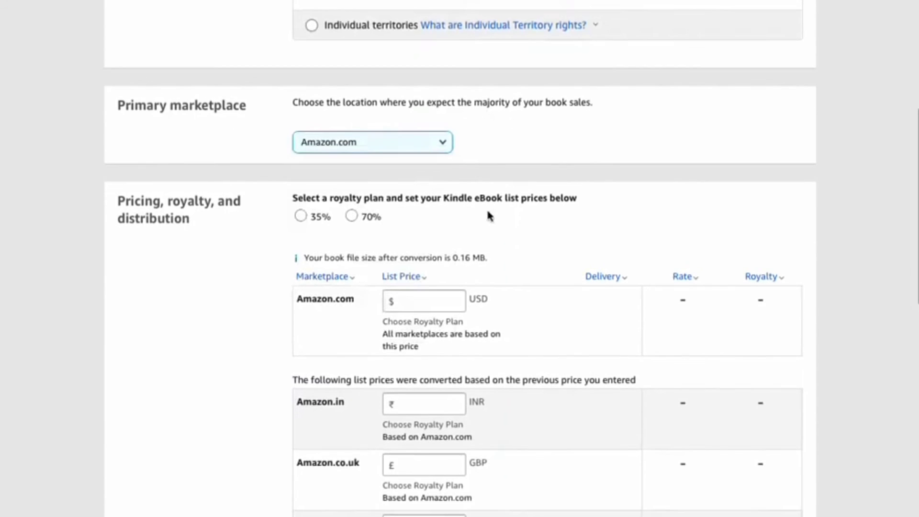
pyautogui.click(352, 216)
pyautogui.scroll(-2, 454, 228)
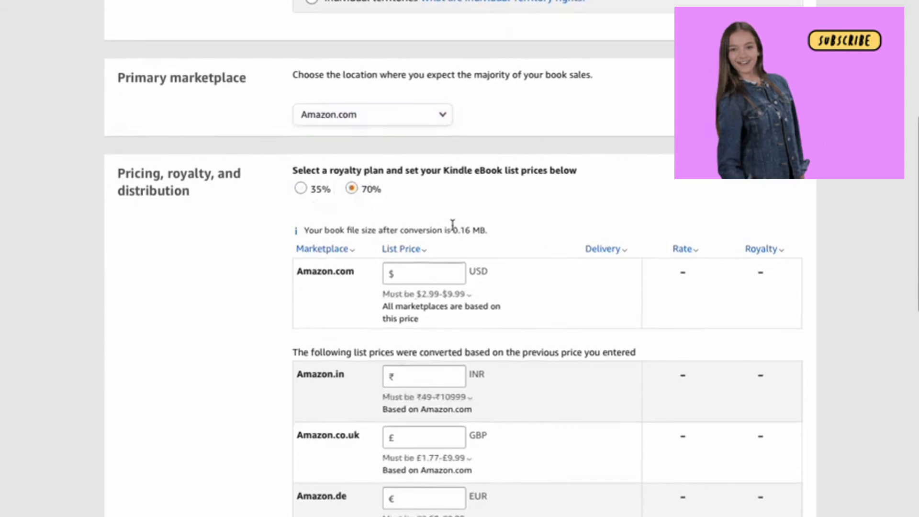
pyautogui.click(431, 264)
pyautogui.click(422, 271)
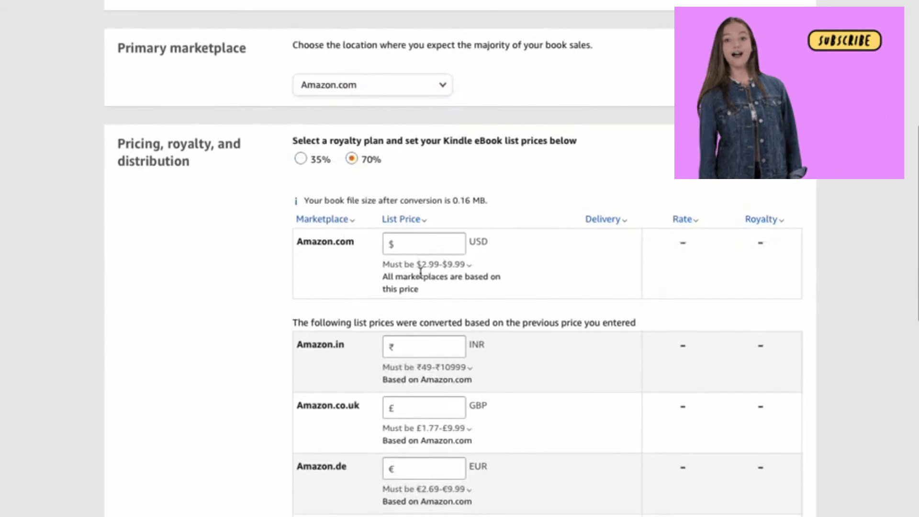
pyautogui.click(463, 265)
pyautogui.click(451, 241)
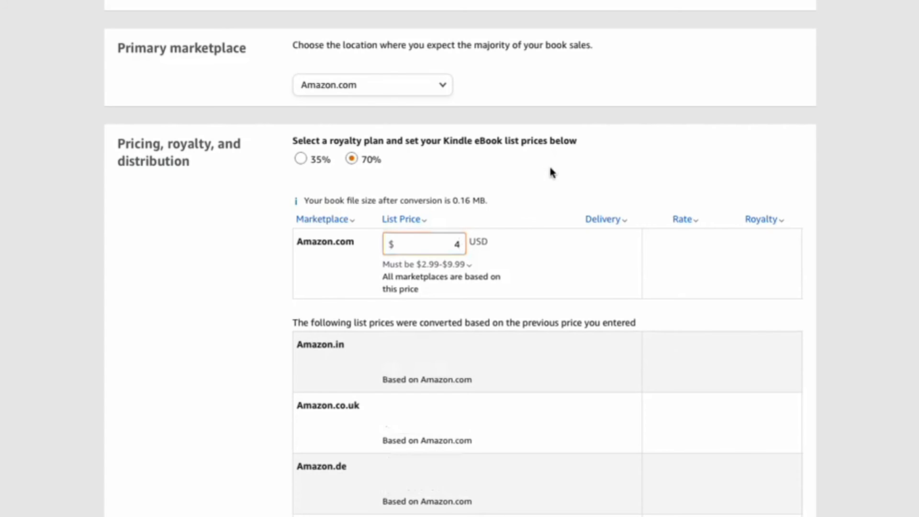
pyautogui.click(537, 268)
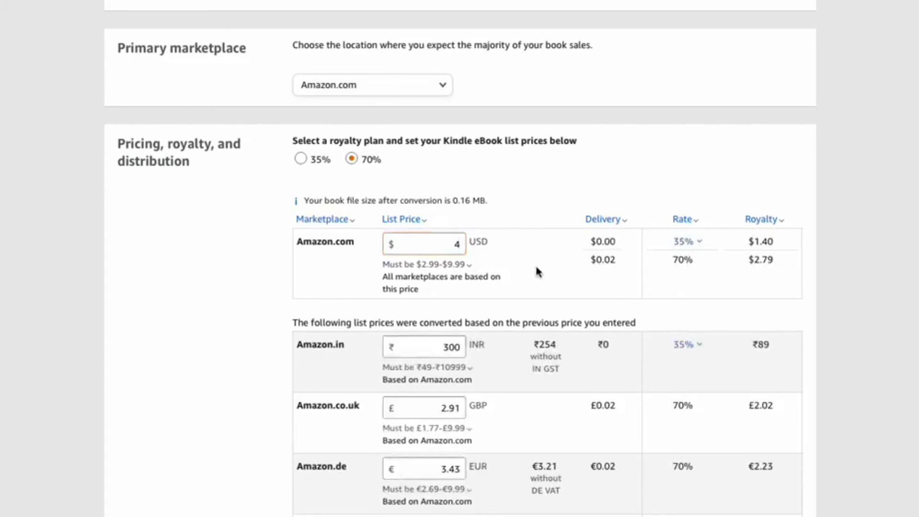
# - Switch to the 35% royalty plan to compare its rates and royalties, and restore the 70% plan
pyautogui.scroll(-1, 527, 278)
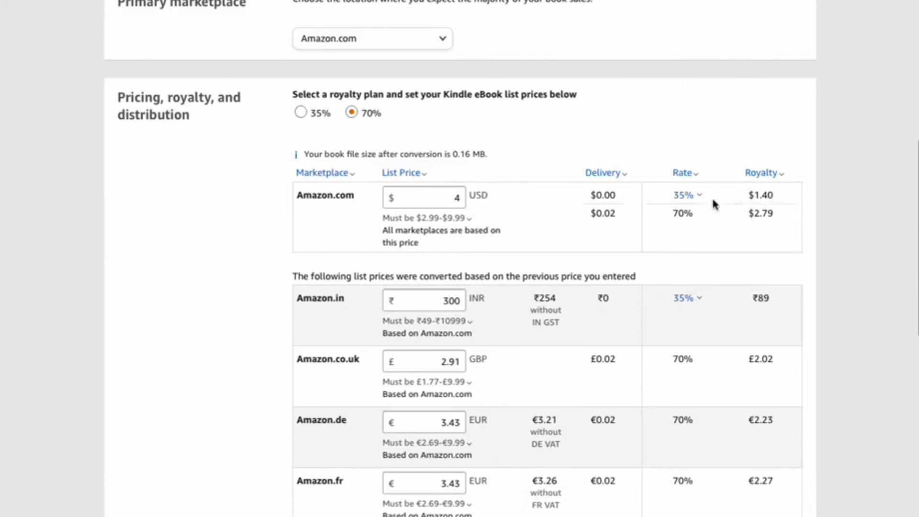
pyautogui.click(687, 201)
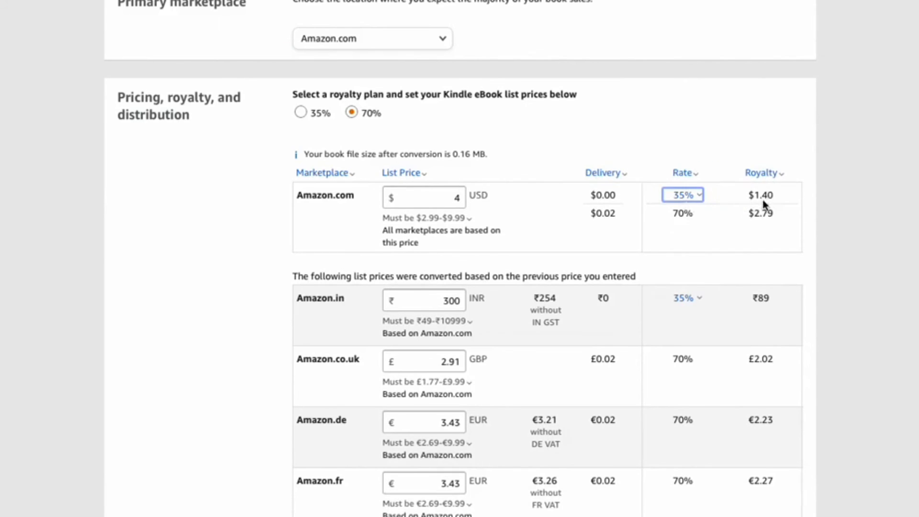
pyautogui.click(301, 113)
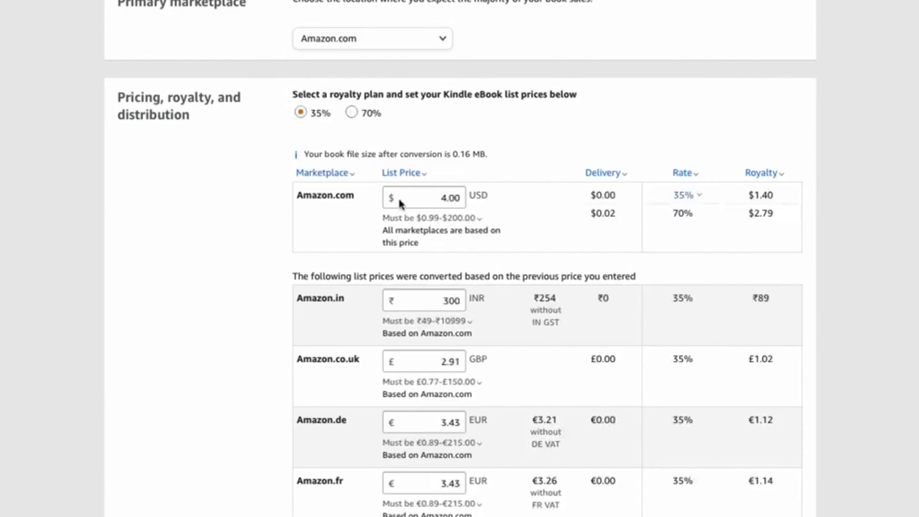
pyautogui.click(353, 117)
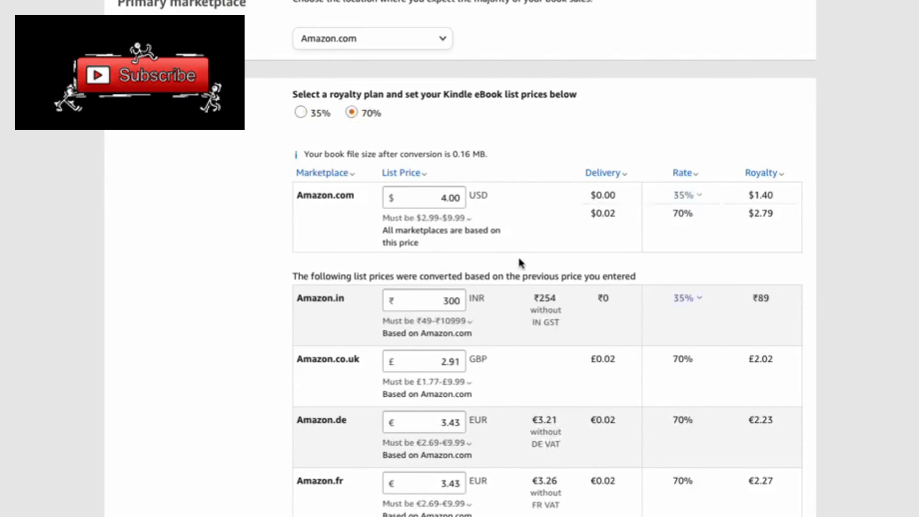
# - Check the converted marketplace prices, lending and terms sections, publish the Kindle eBook, and dismiss the submission dialog
pyautogui.scroll(-5, 578, 383)
pyautogui.scroll(-9, 578, 383)
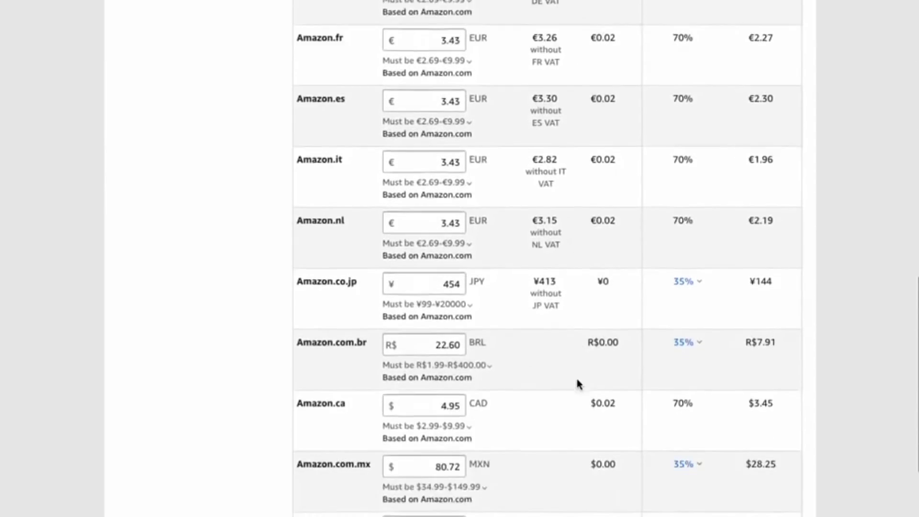
pyautogui.scroll(-1, 578, 382)
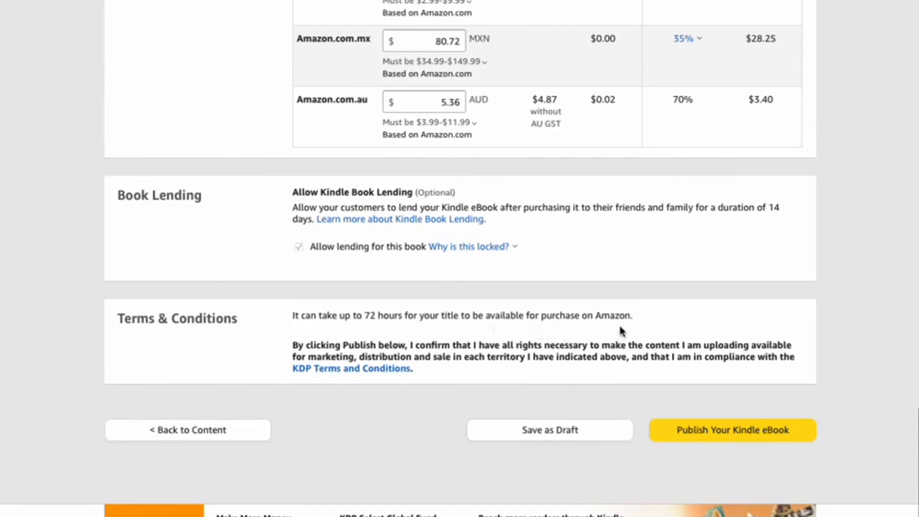
pyautogui.click(733, 436)
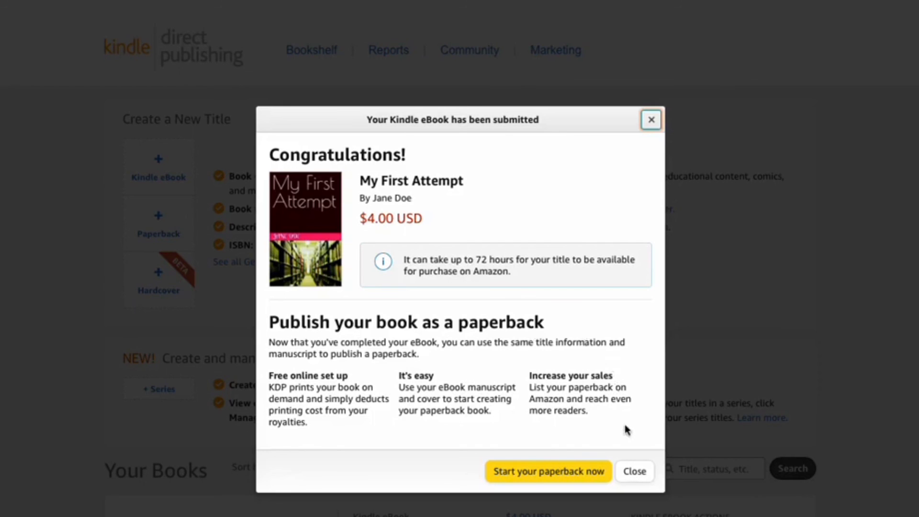
pyautogui.click(634, 473)
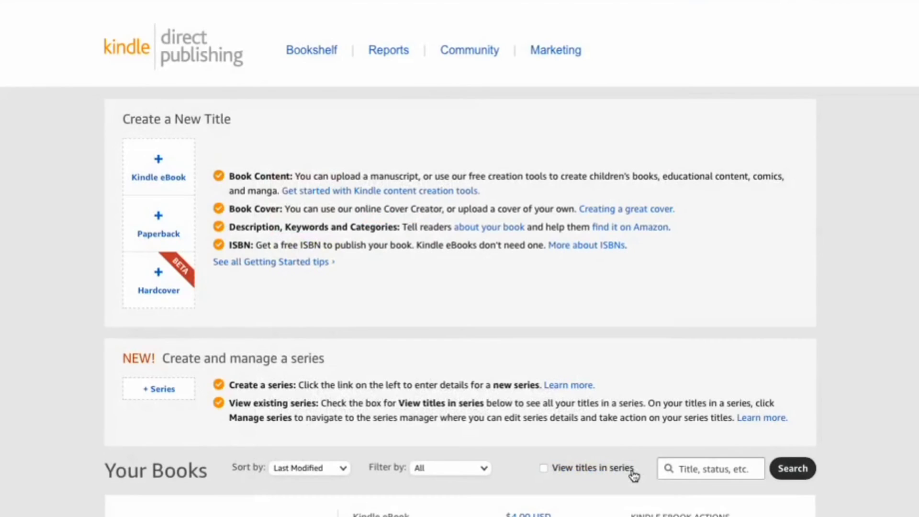
# - Read the explanation of the publishing status of "My First Attempt" in the book list and close it
pyautogui.scroll(-3, 635, 476)
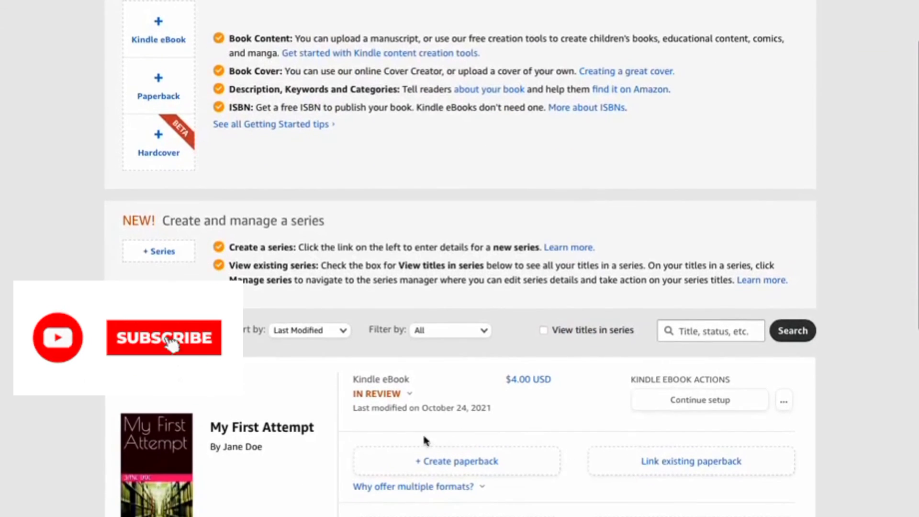
pyautogui.click(363, 396)
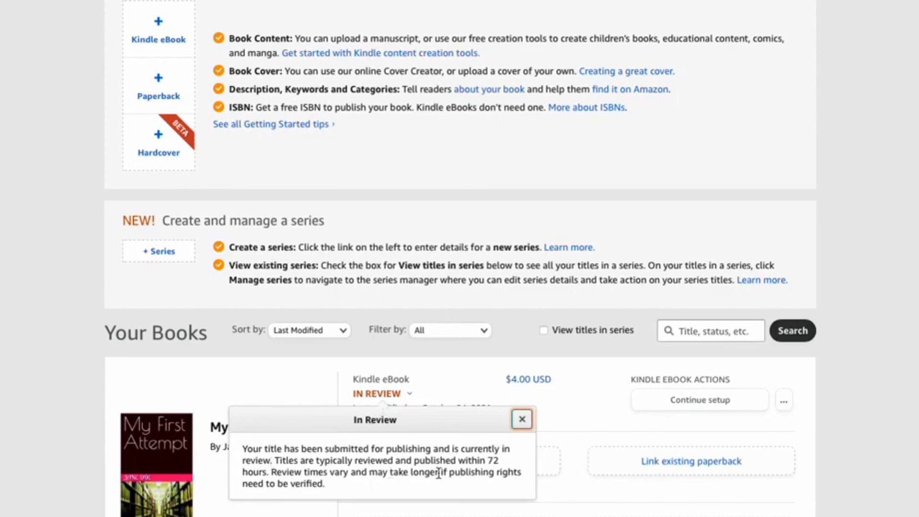
pyautogui.click(863, 480)
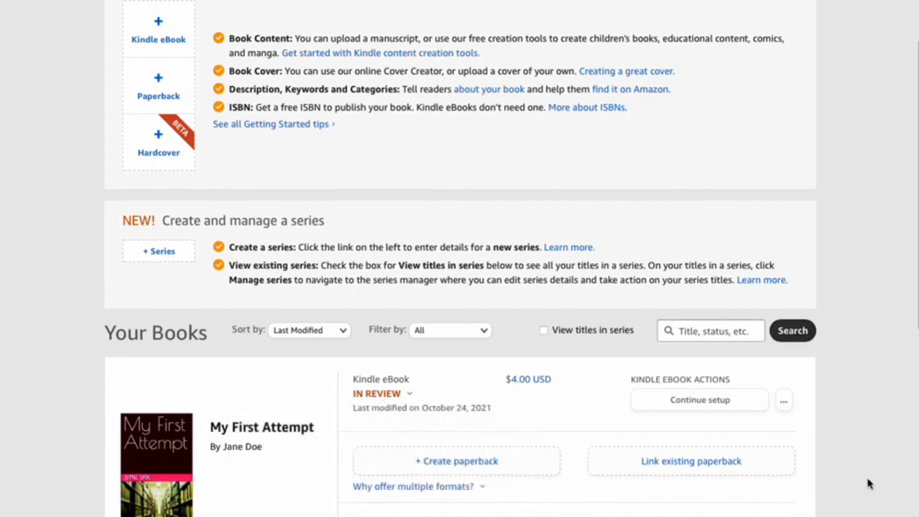
# - Look over the "Sample Book" and "Make Your Own eBook" entries further down the book list
pyautogui.scroll(-10, 870, 484)
pyautogui.scroll(-3, 870, 483)
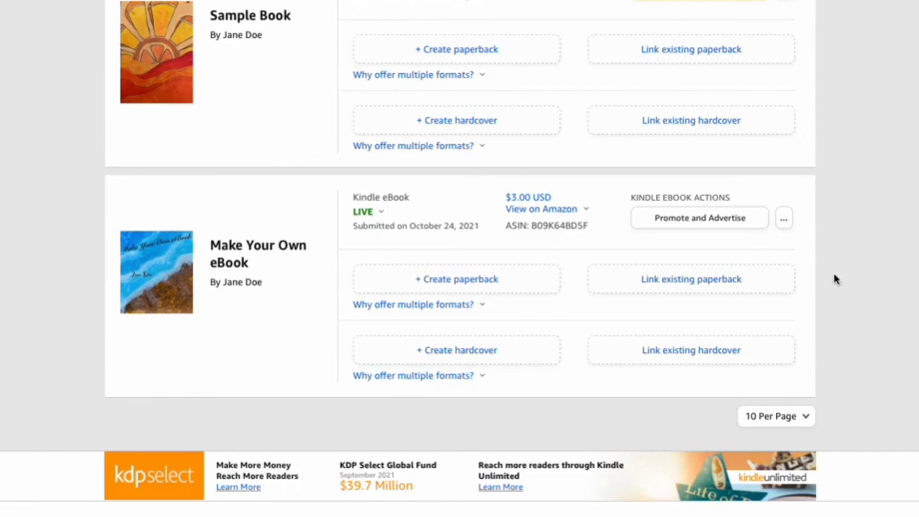
pyautogui.scroll(1, 850, 271)
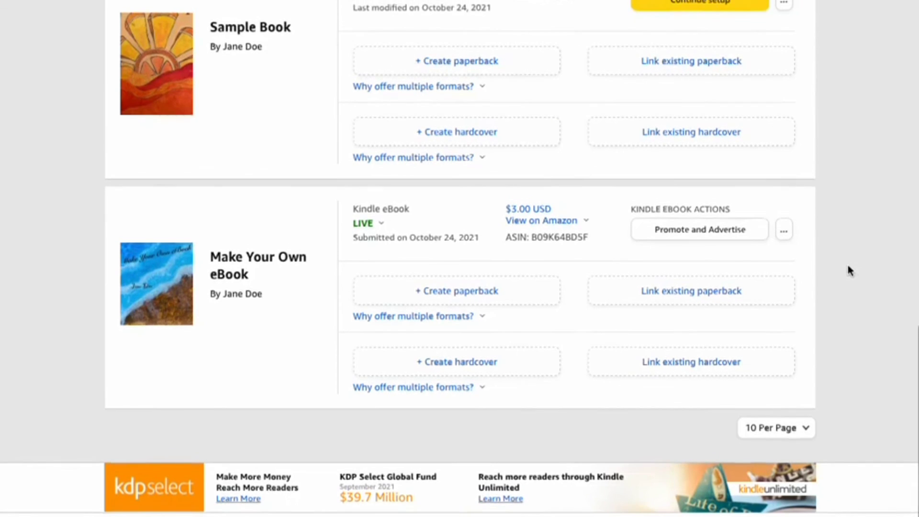
pyautogui.scroll(1, 850, 270)
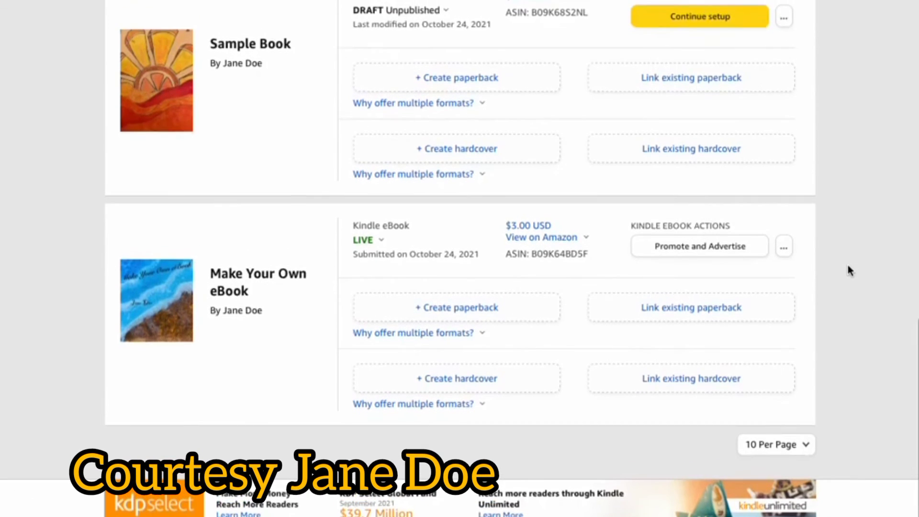
pyautogui.scroll(3, 849, 266)
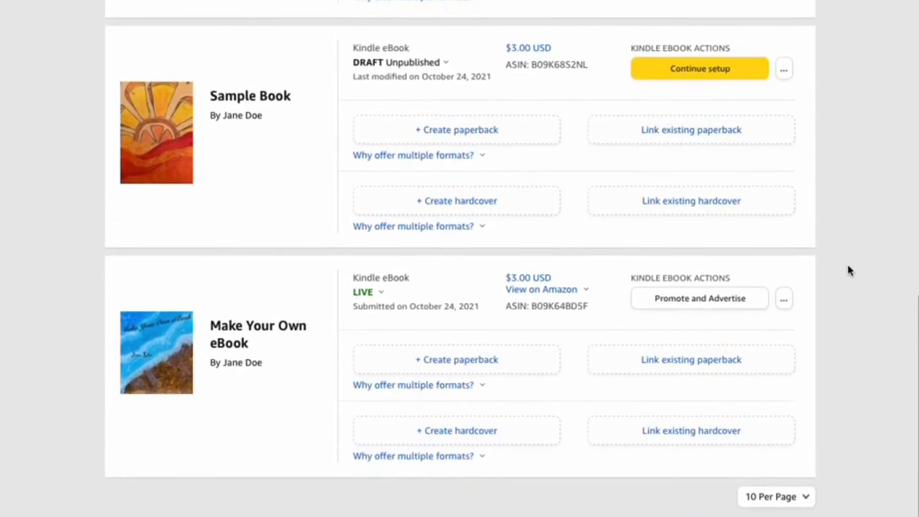